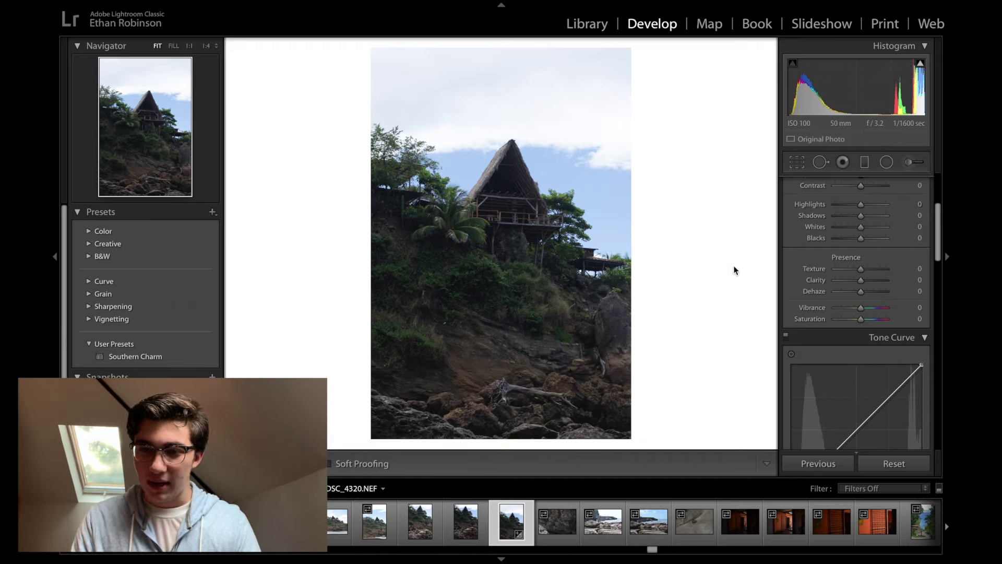
- Set Exposure to +0.60, Contrast to +34, Highlights to −66, Shadows to +30, Whites to +18 and Blacks to −15
scroll(834, 245, up, 5)
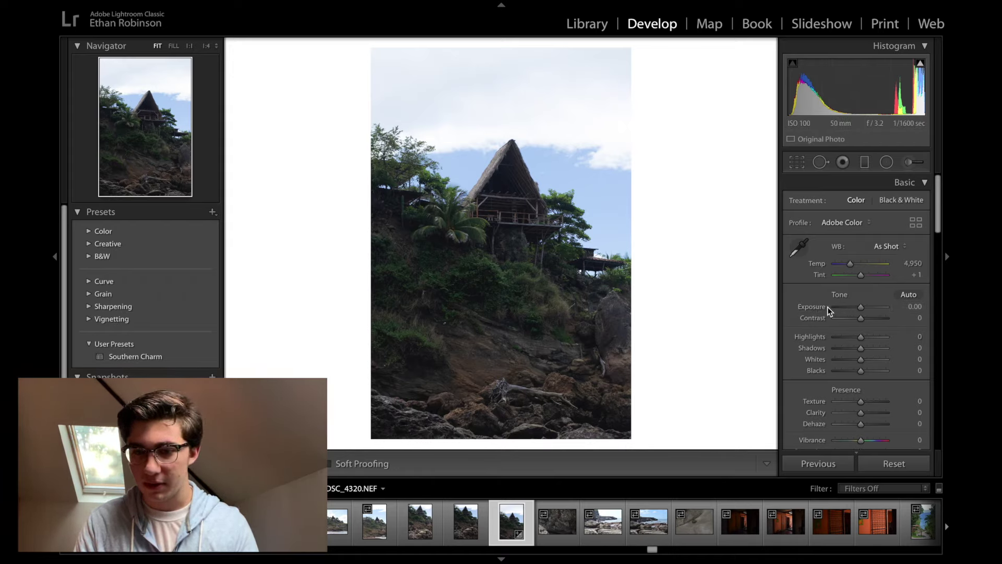
drag(862, 316, 865, 309)
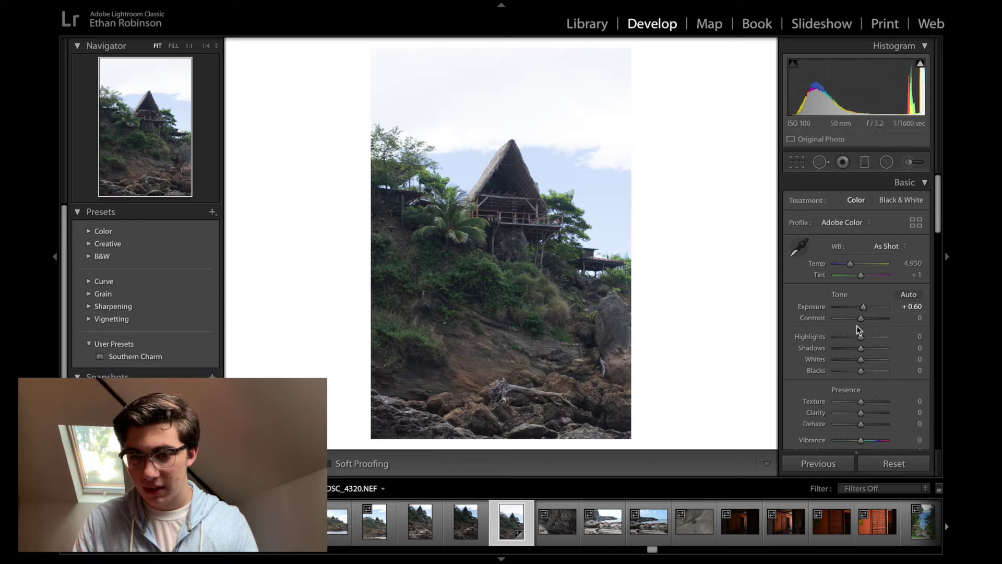
drag(863, 322, 869, 320)
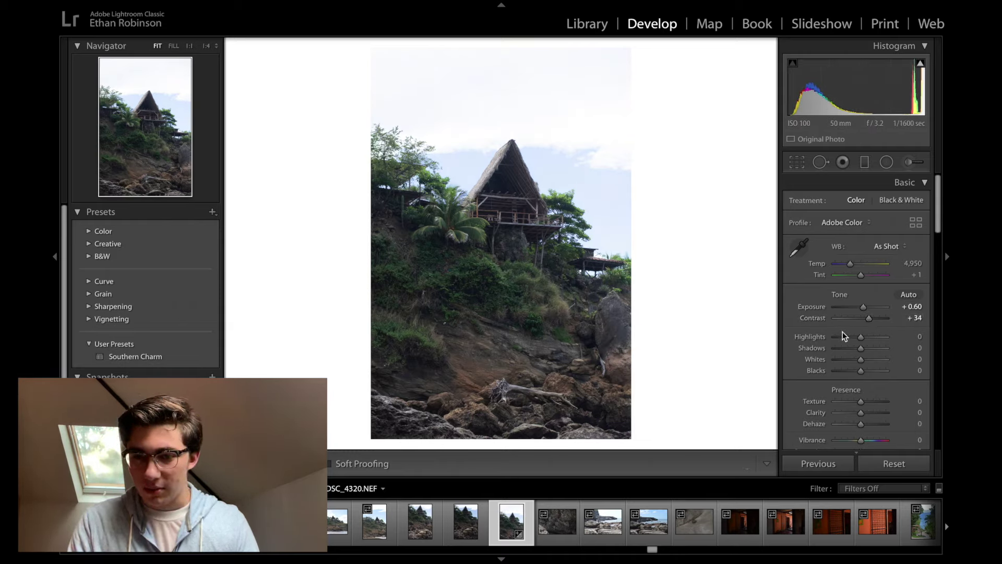
mouse_move(856, 338)
mouse_down()
mouse_move(839, 340)
mouse_move(884, 349)
mouse_move(869, 348)
mouse_up()
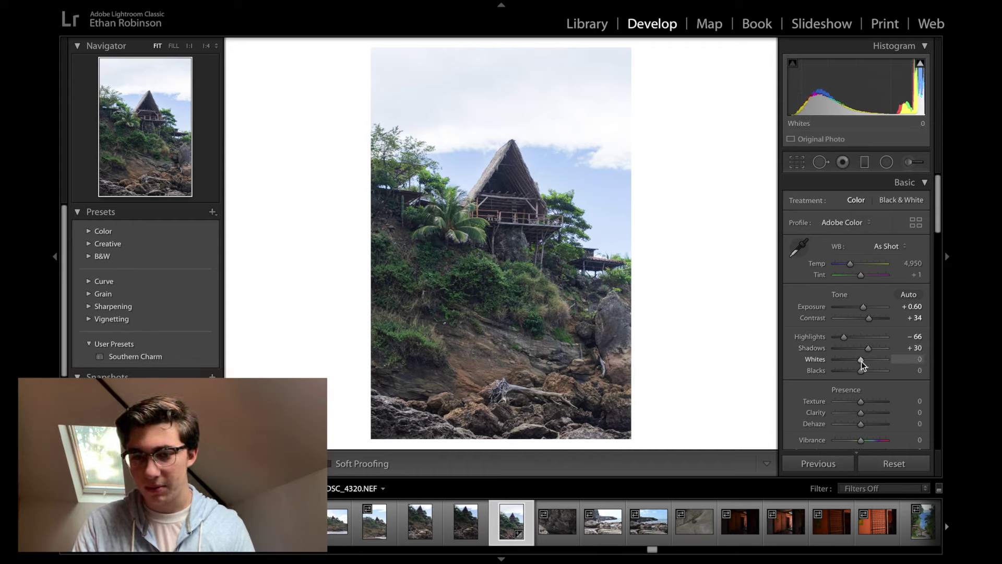
drag(862, 362, 857, 370)
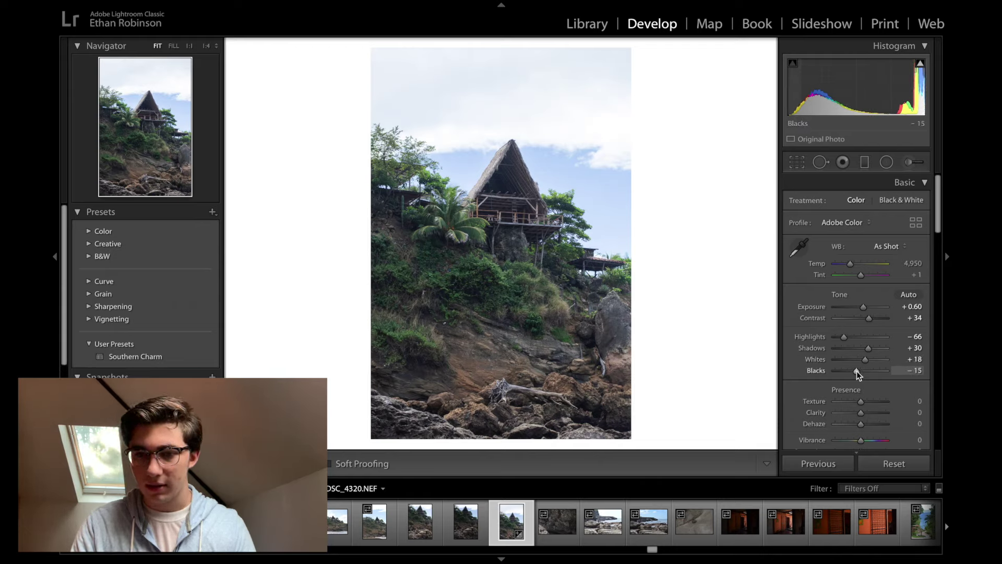
- Set the photo's Clarity to +1 in the Presence adjustments
scroll(890, 389, down, 3)
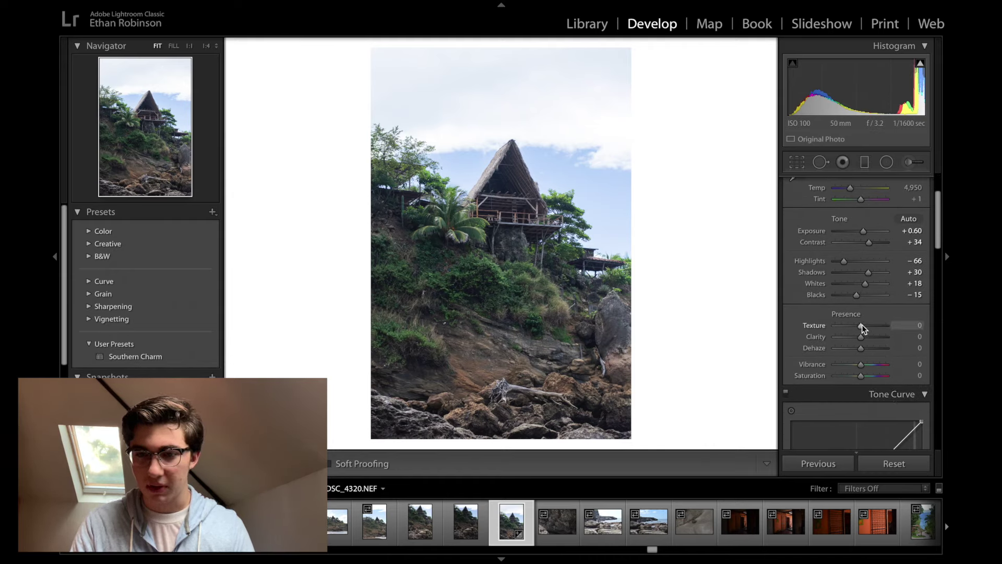
scroll(848, 290, up, 2)
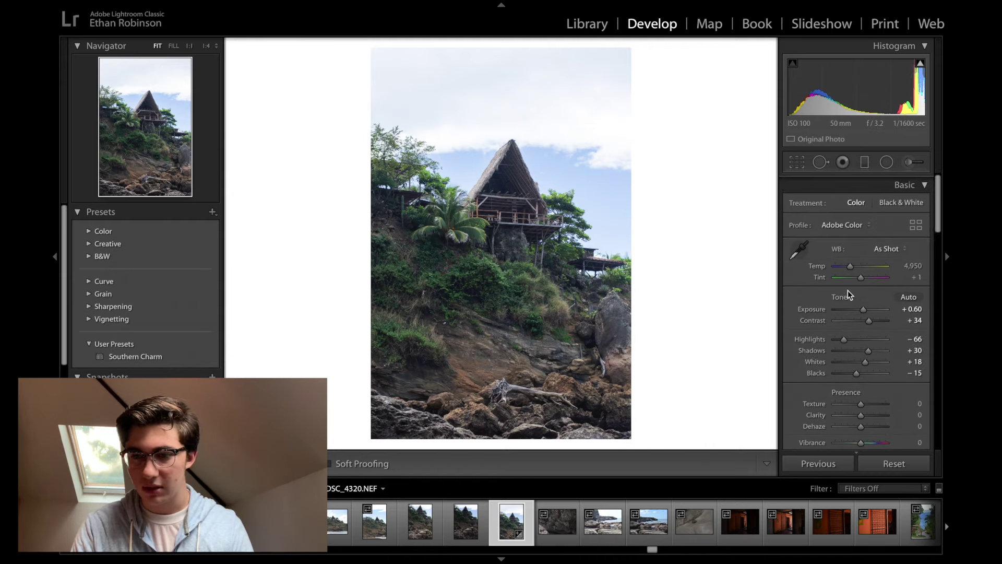
scroll(848, 290, down, 1)
click(863, 360)
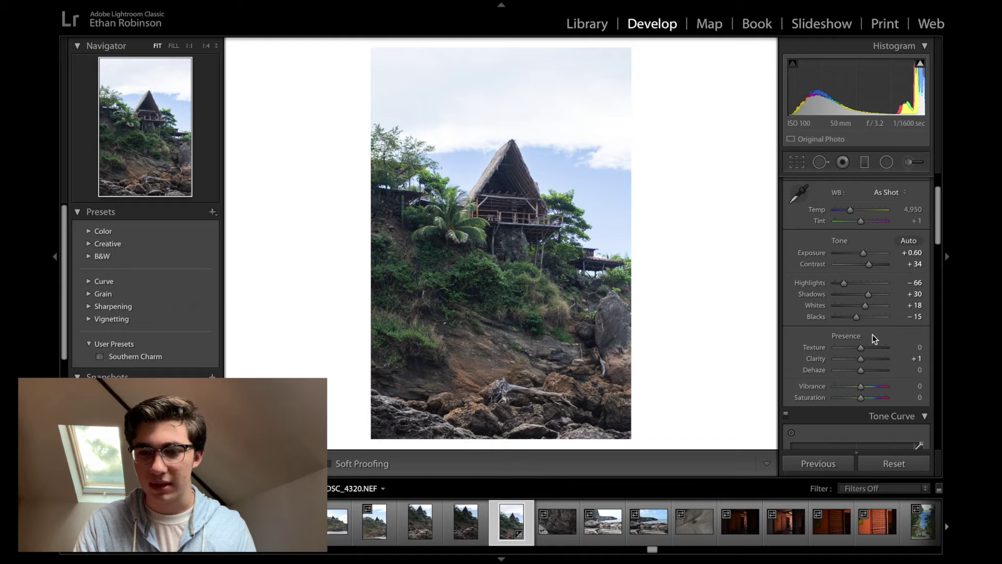
- Warm the photo's white balance by setting the colour temperature to 7,242
scroll(891, 337, down, 2)
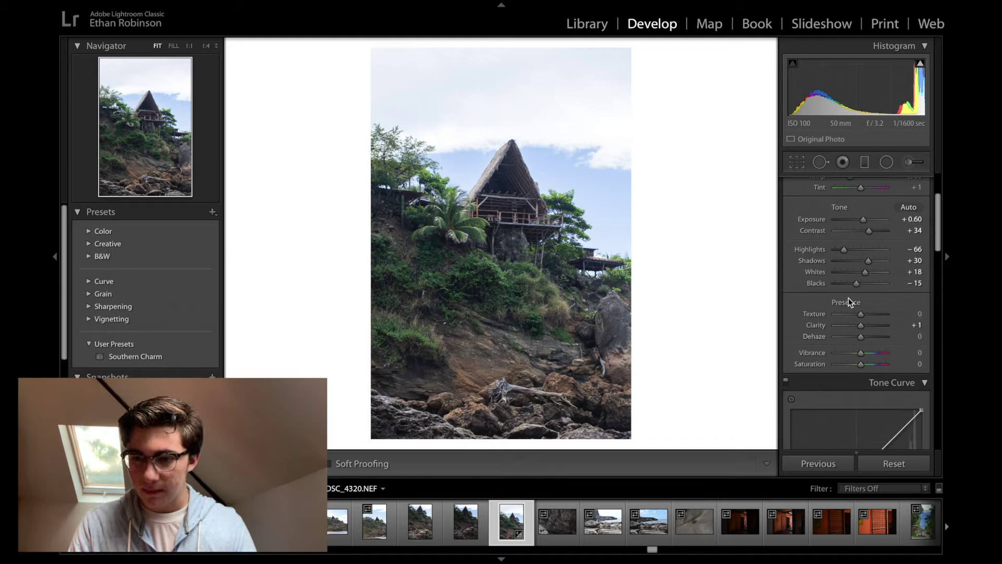
scroll(847, 295, up, 2)
scroll(848, 293, down, 2)
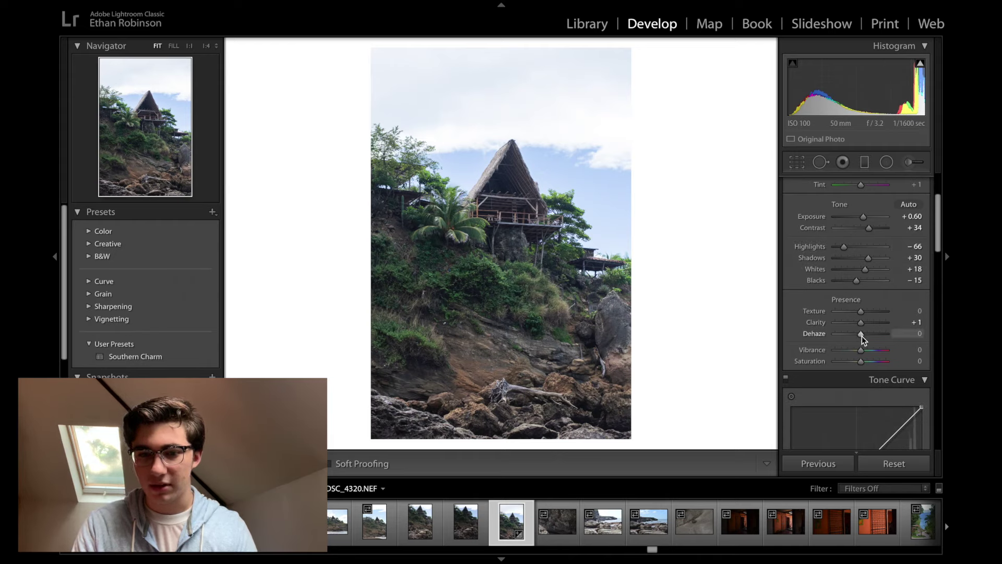
scroll(863, 336, up, 5)
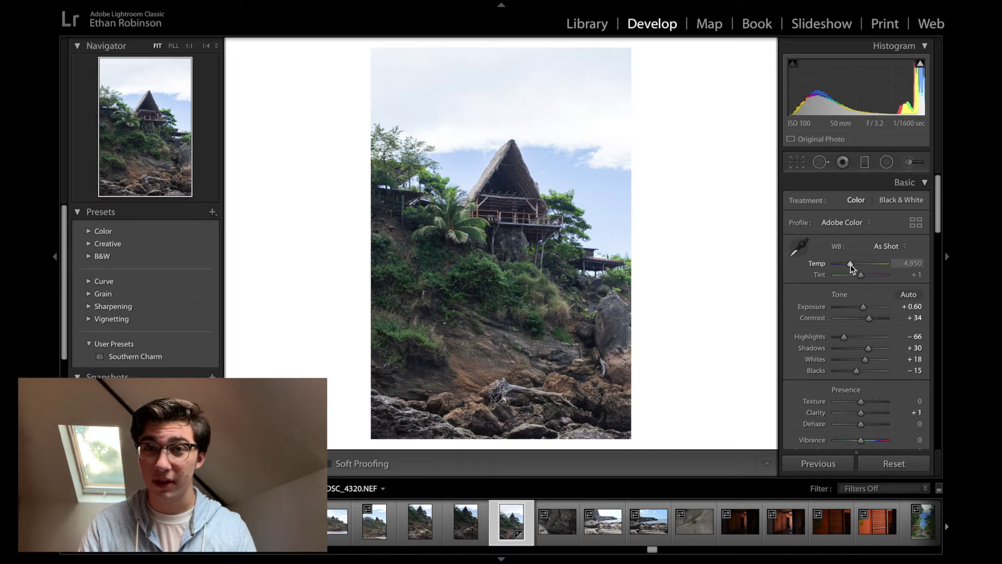
drag(851, 264, 863, 265)
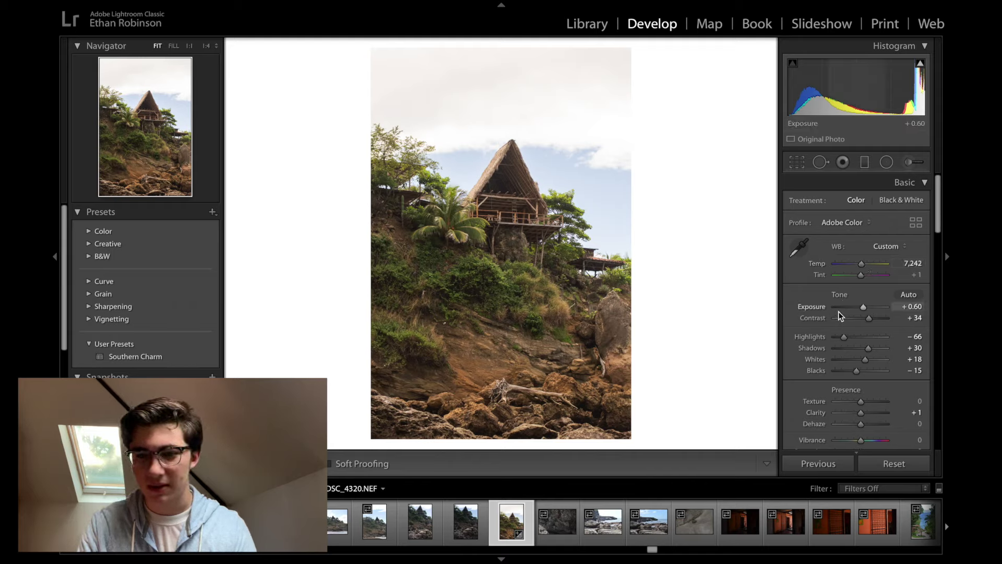
- Add three control points on the RGB tone curve, at about one quarter, the midpoint and three quarters of its length
scroll(838, 311, down, 4)
scroll(838, 312, down, 7)
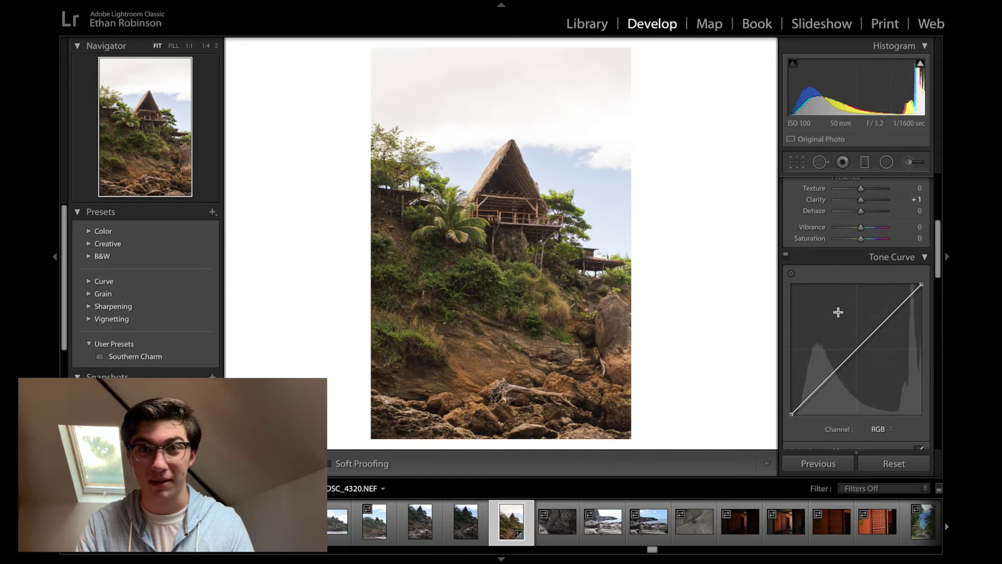
scroll(839, 312, up, 4)
scroll(838, 311, down, 4)
scroll(838, 311, up, 3)
scroll(839, 312, down, 3)
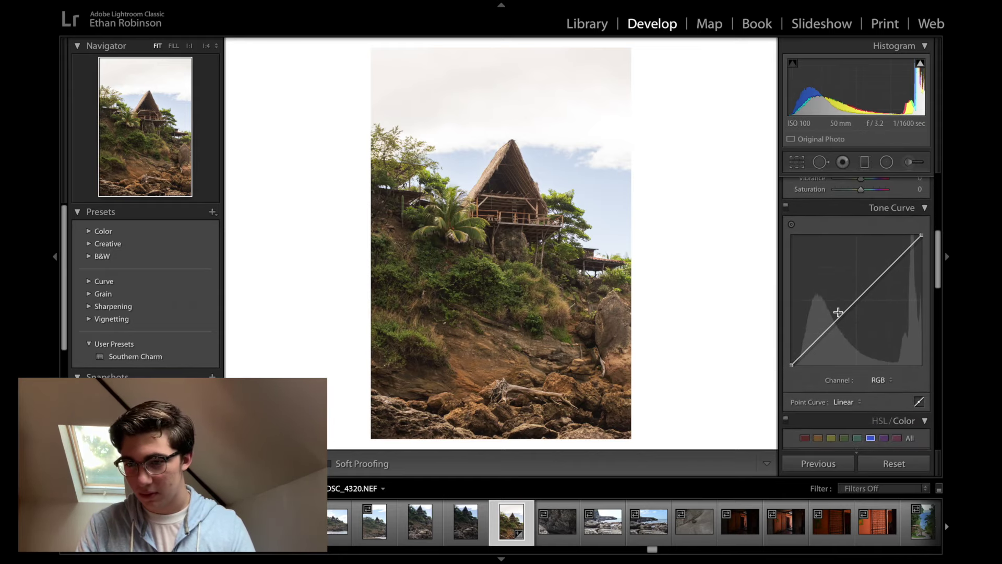
click(824, 332)
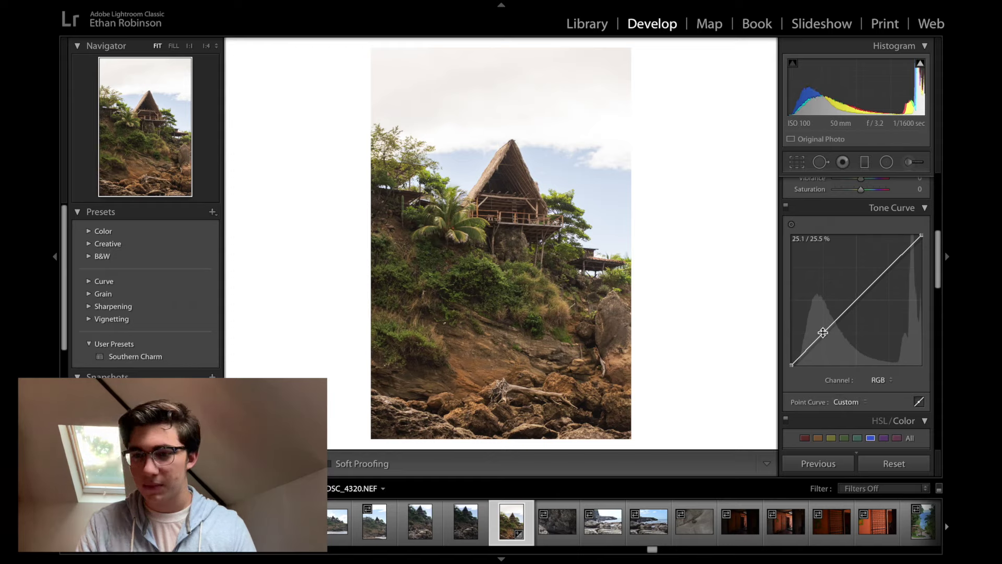
click(857, 301)
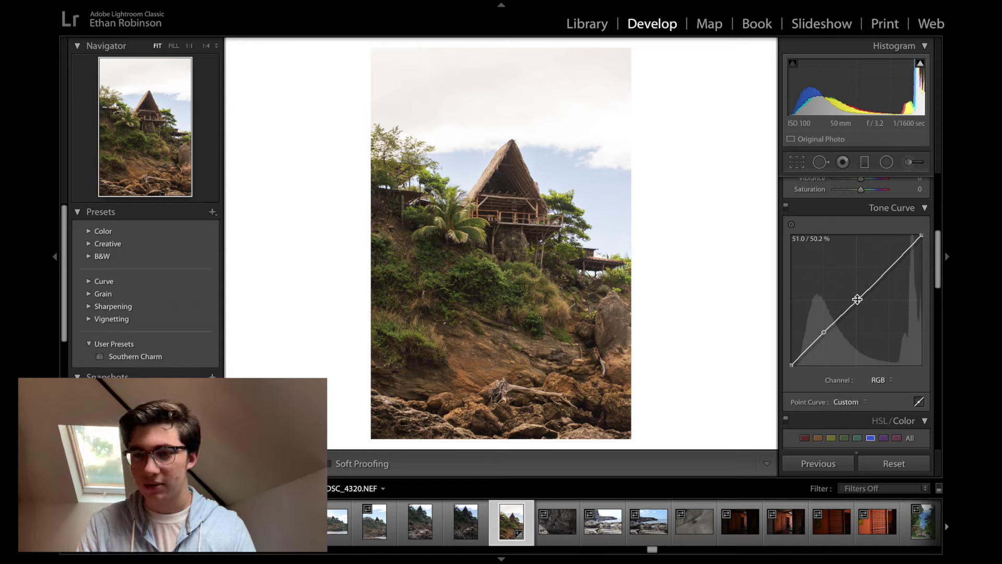
click(888, 267)
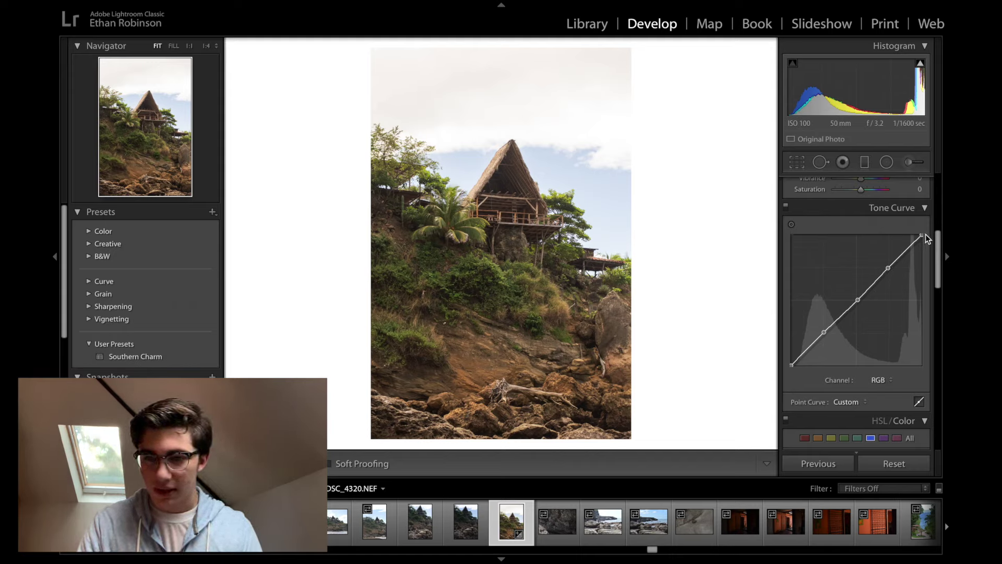
- Fade the RGB tone curve by lowering its white endpoint slightly and raising its black endpoint to about 14%
drag(923, 240, 924, 251)
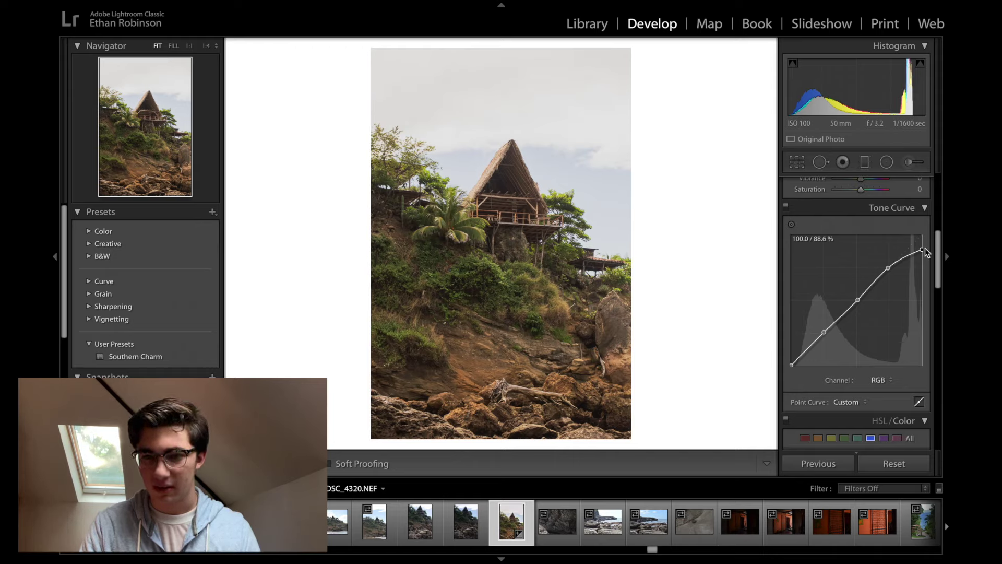
drag(924, 250, 924, 244)
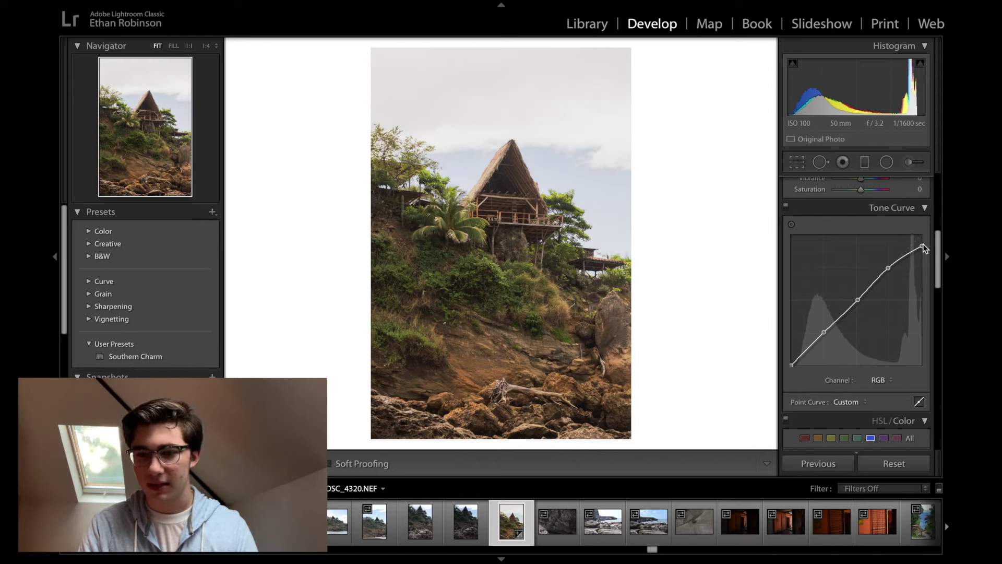
drag(788, 364, 784, 347)
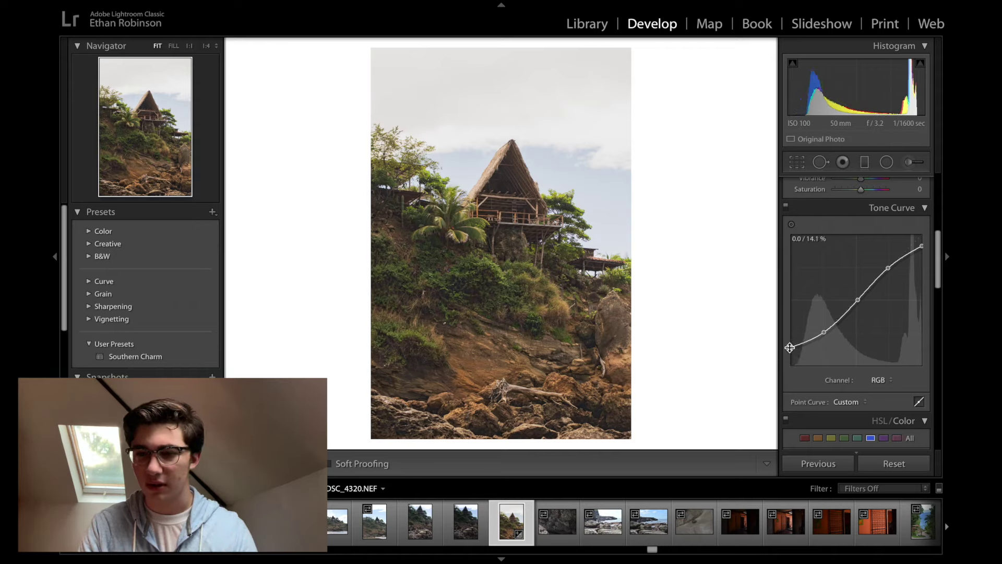
- Fine-tune the inner tone curve points, lifting the highlight point to about 76% output and nudging the shadow point up slightly
drag(888, 268, 887, 266)
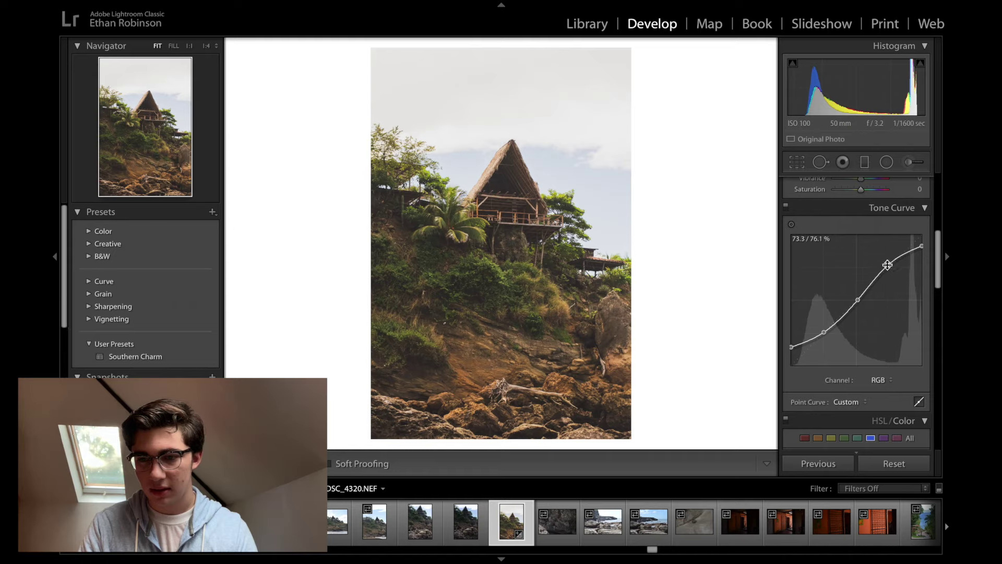
drag(825, 332, 825, 331)
drag(858, 299, 857, 299)
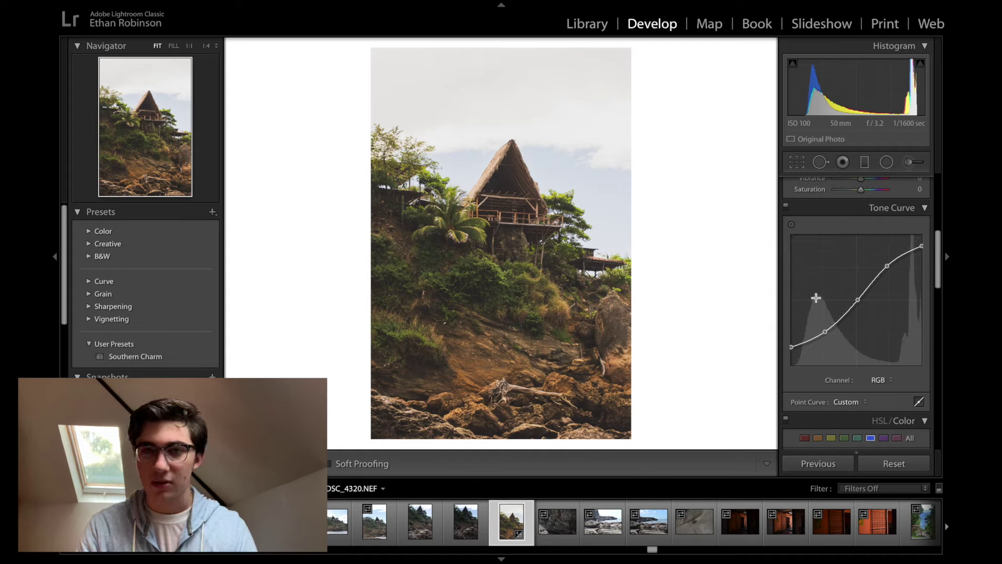
- Turn the sky teal by setting the Blue hue to −45, saturation to +52 and luminance to −37
scroll(816, 297, down, 3)
scroll(816, 298, up, 1)
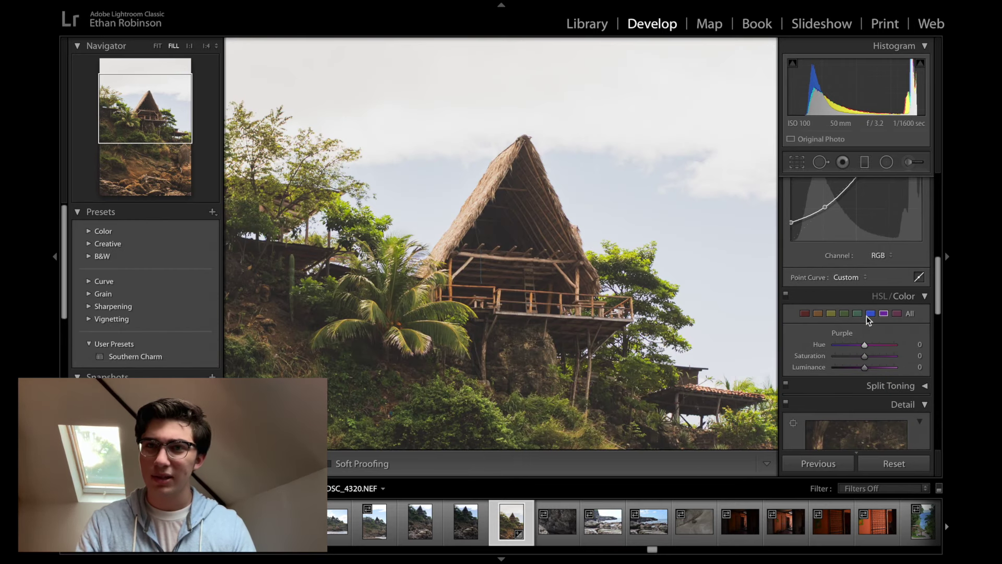
click(868, 317)
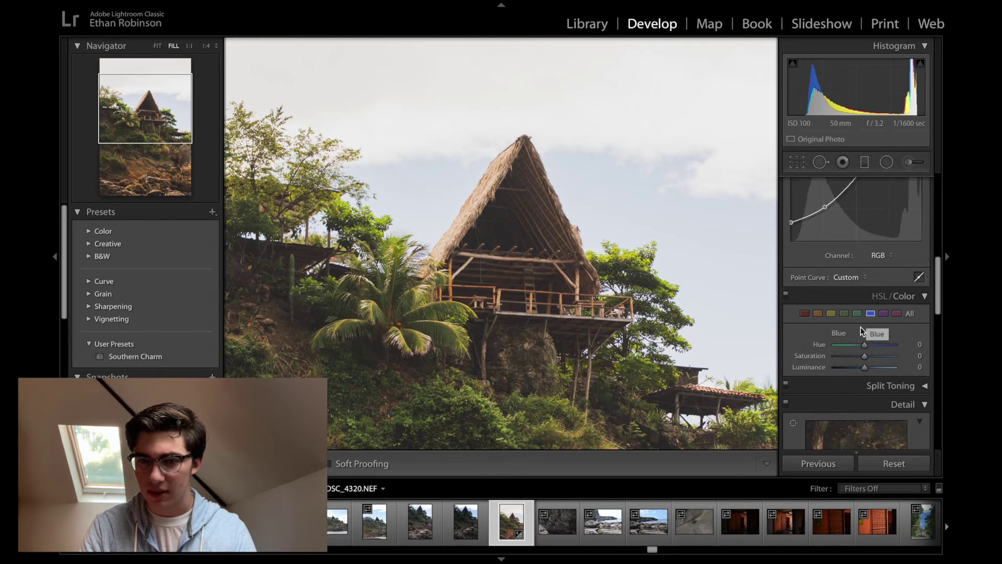
drag(866, 347, 854, 369)
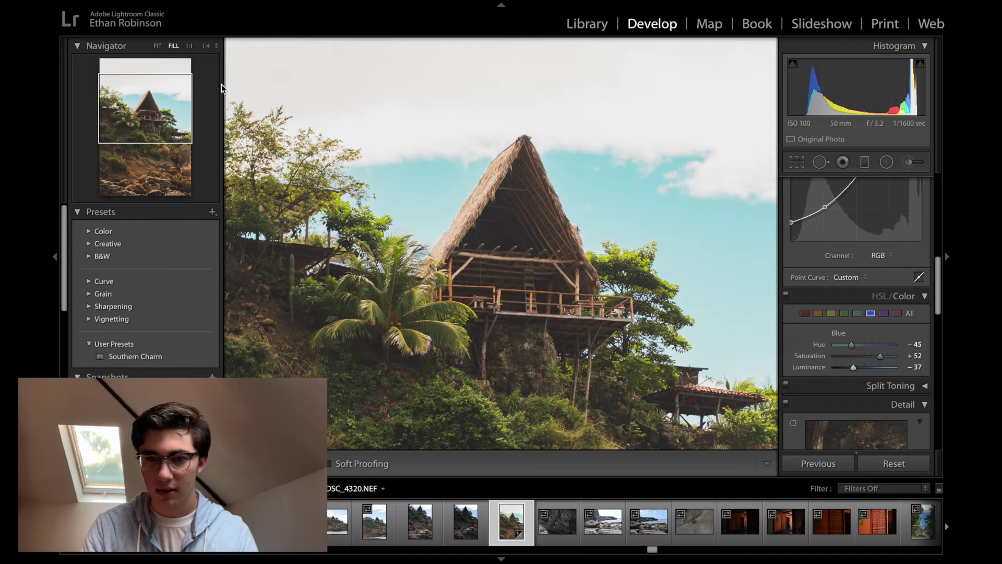
click(725, 243)
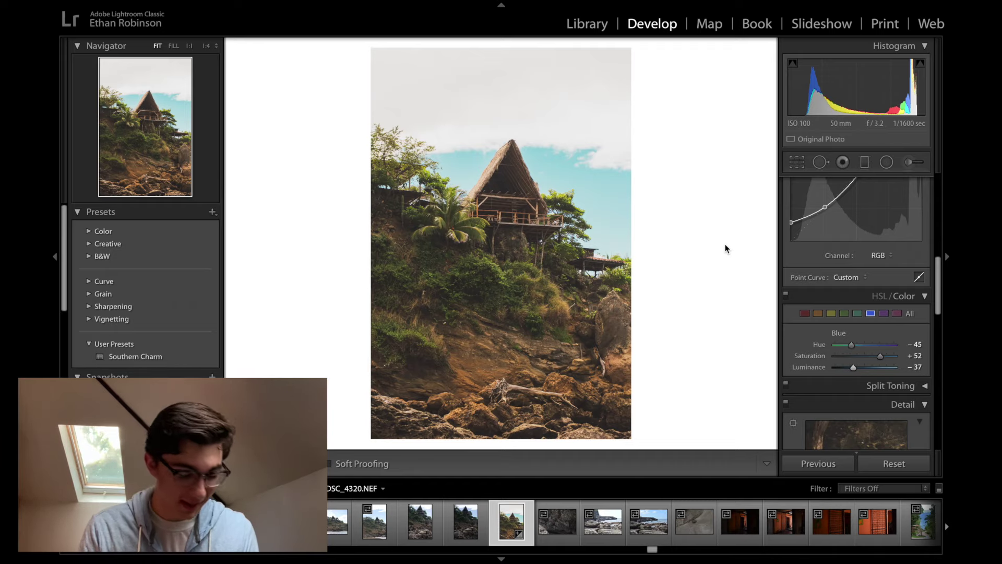
- Set the Yellow colour range to hue −32, saturation −29 and luminance +20
scroll(816, 303, up, 3)
scroll(816, 303, down, 3)
scroll(825, 308, down, 1)
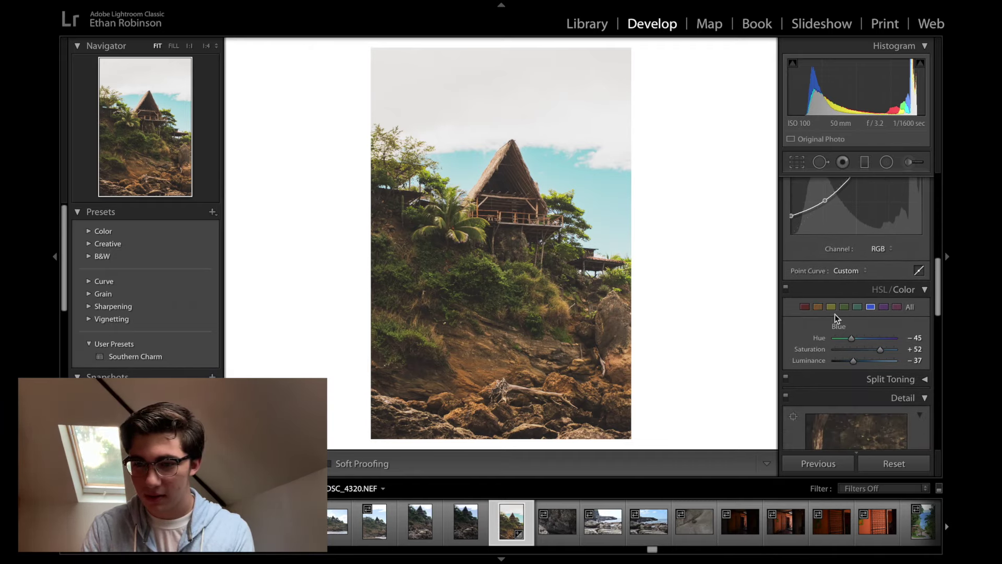
click(818, 310)
click(832, 308)
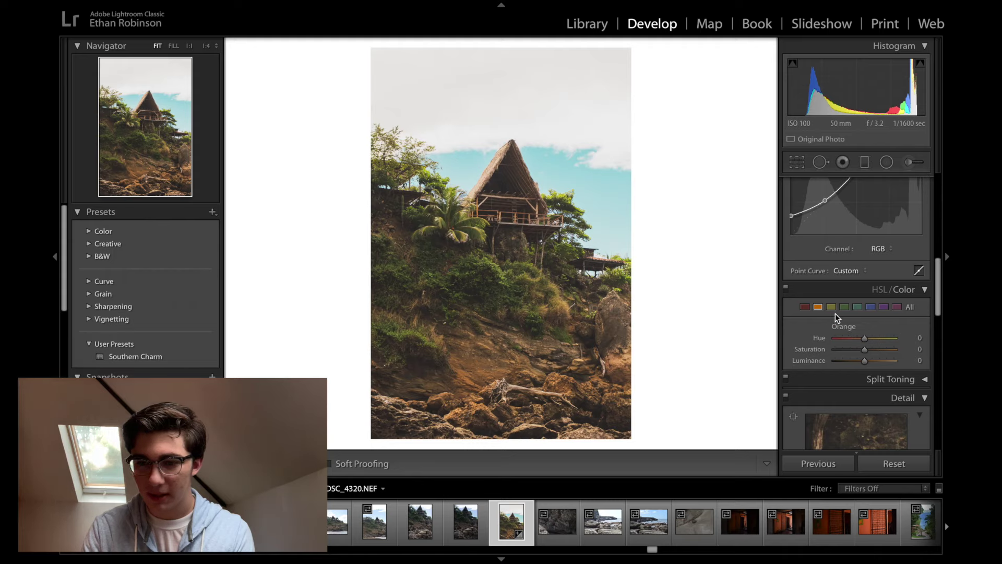
drag(864, 337, 870, 363)
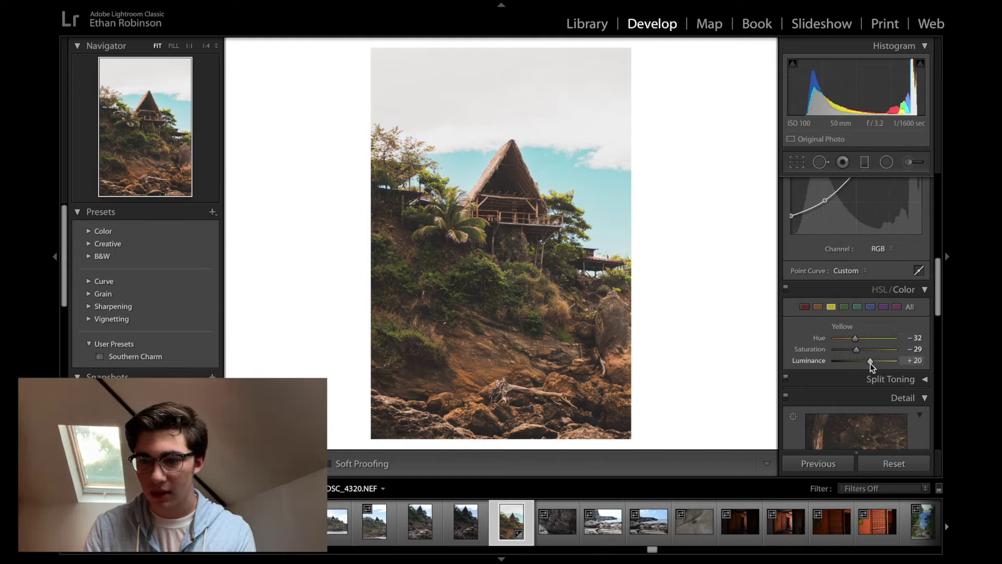
- Set the Orange colour range to hue 0, saturation +12 and luminance +11
click(818, 308)
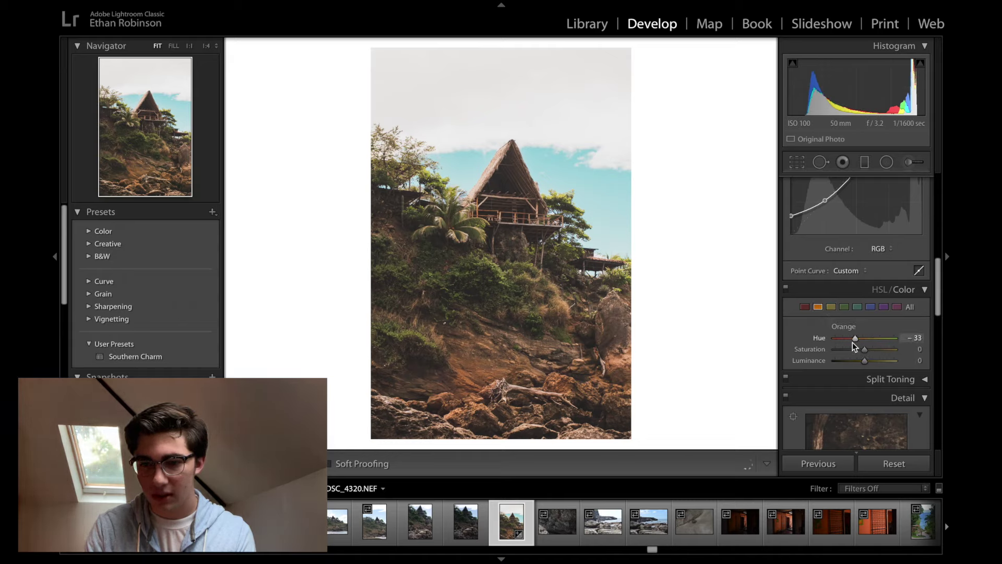
drag(851, 343, 864, 341)
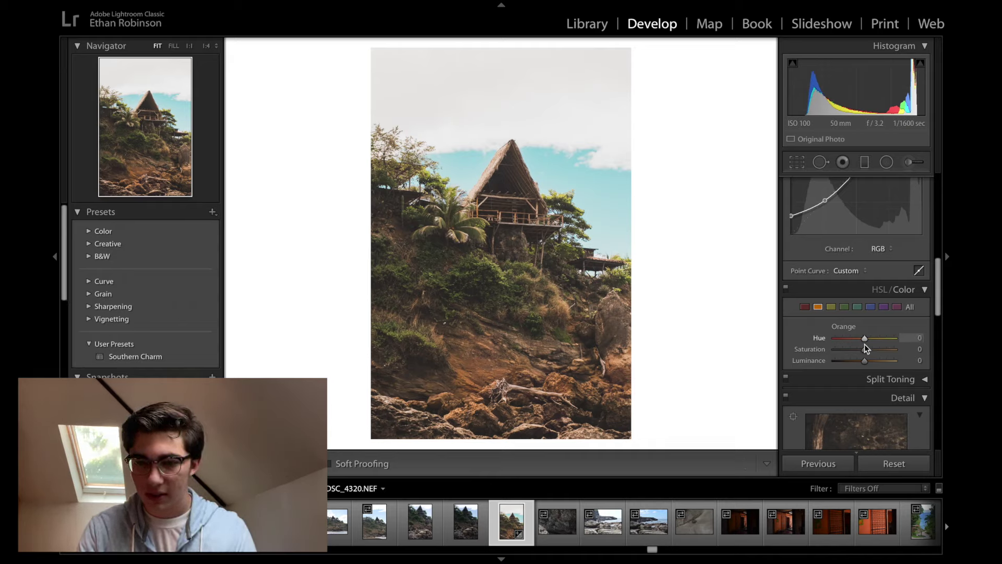
drag(869, 352, 869, 364)
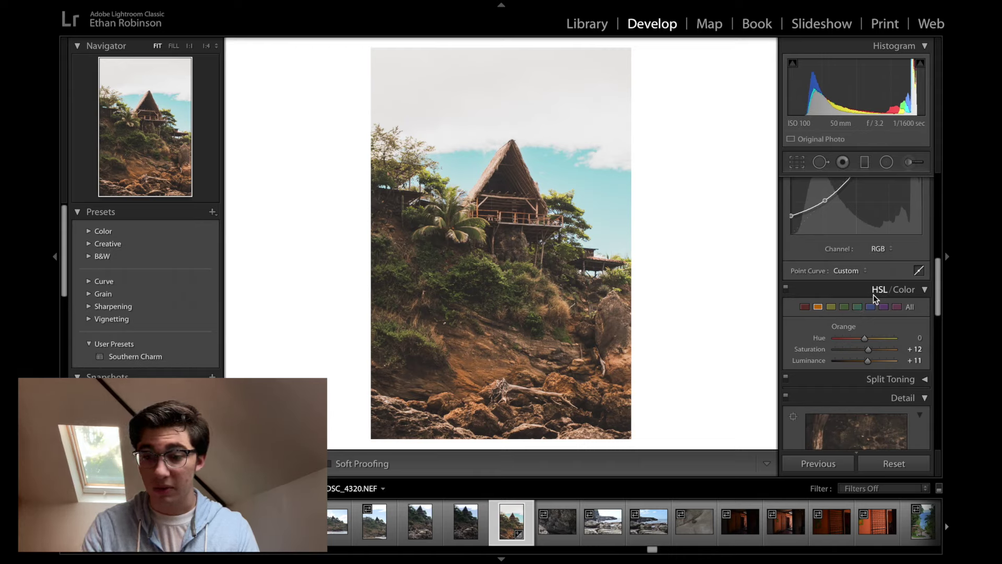
- Compare the edited photo with its original version, and return to the edited view
key(backslash)
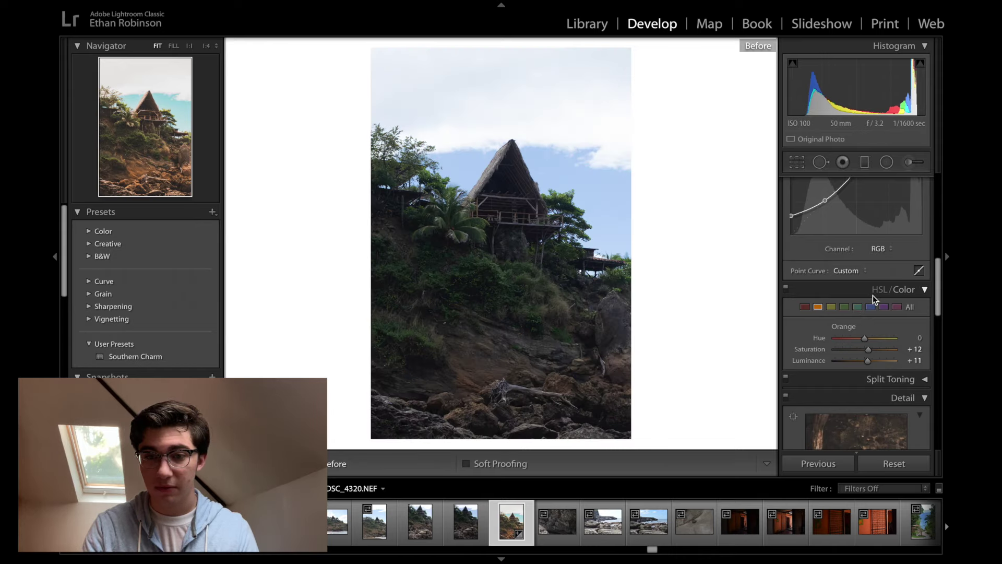
key(backslash)
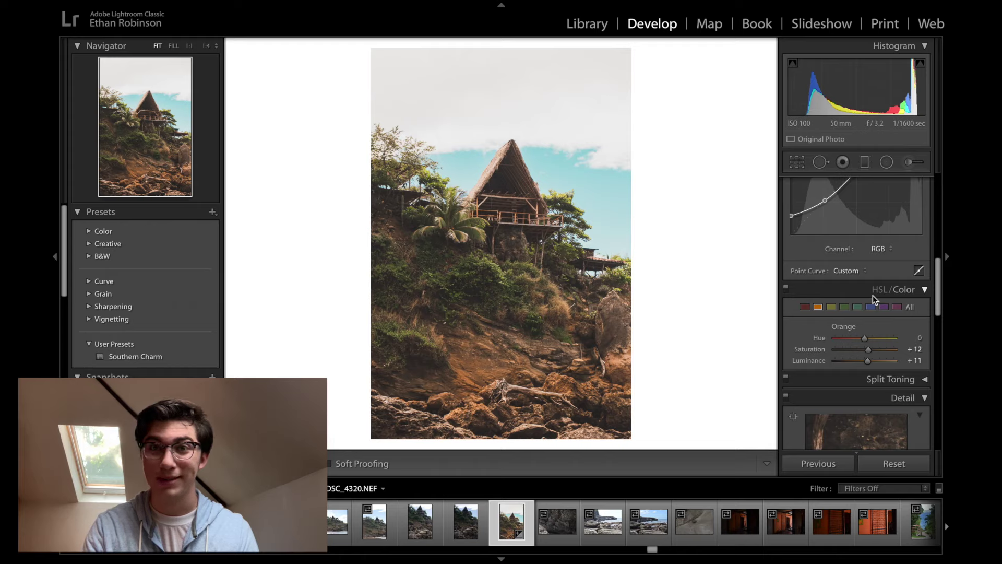
click(873, 296)
scroll(831, 311, up, 1)
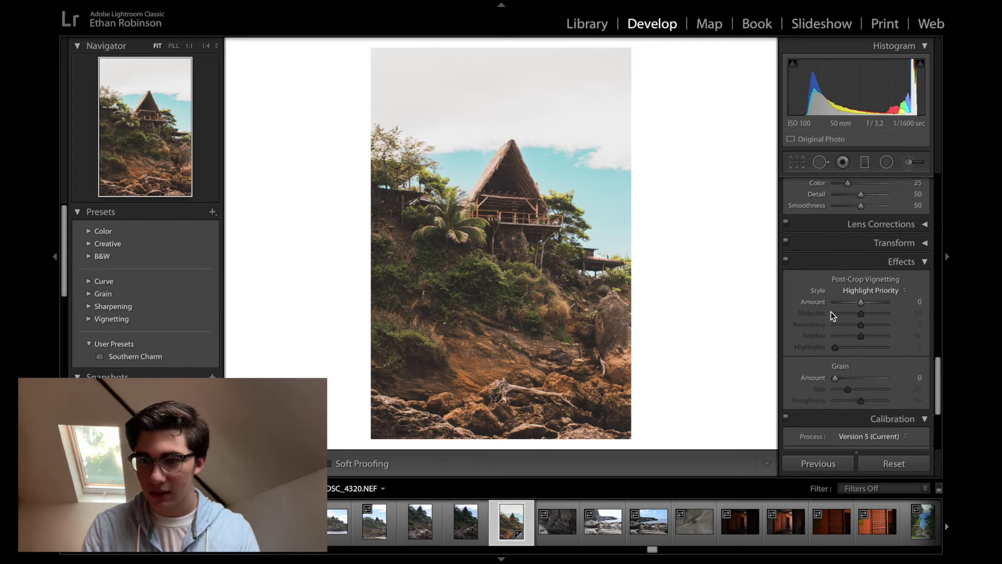
- Enable lens profile corrections and chromatic aberration removal for the photo
click(881, 237)
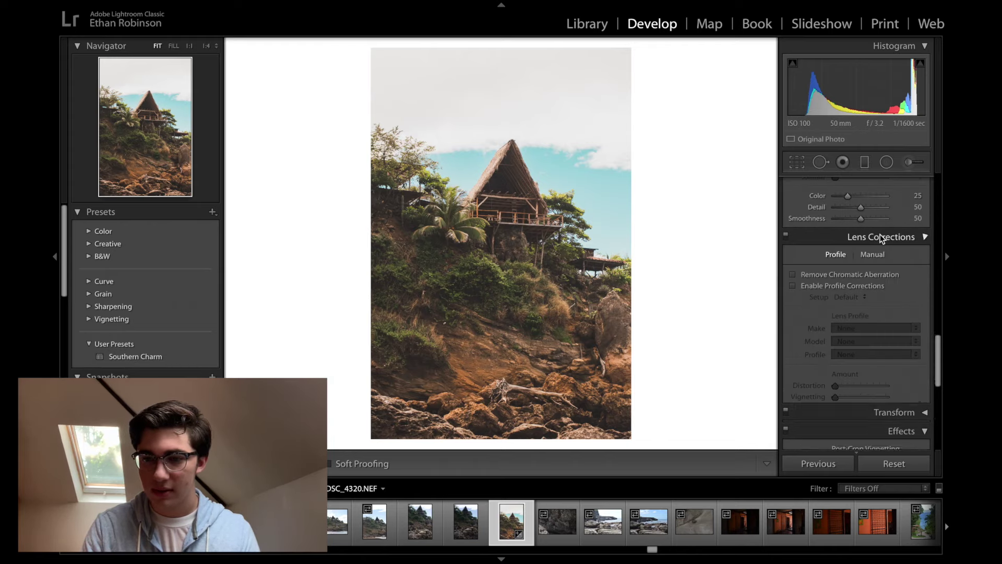
click(793, 287)
click(793, 275)
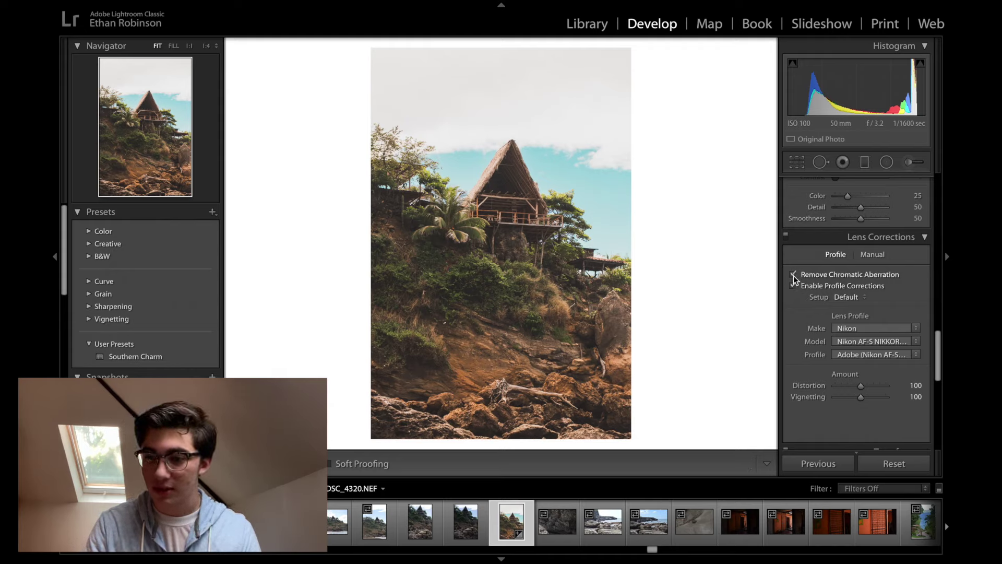
click(872, 238)
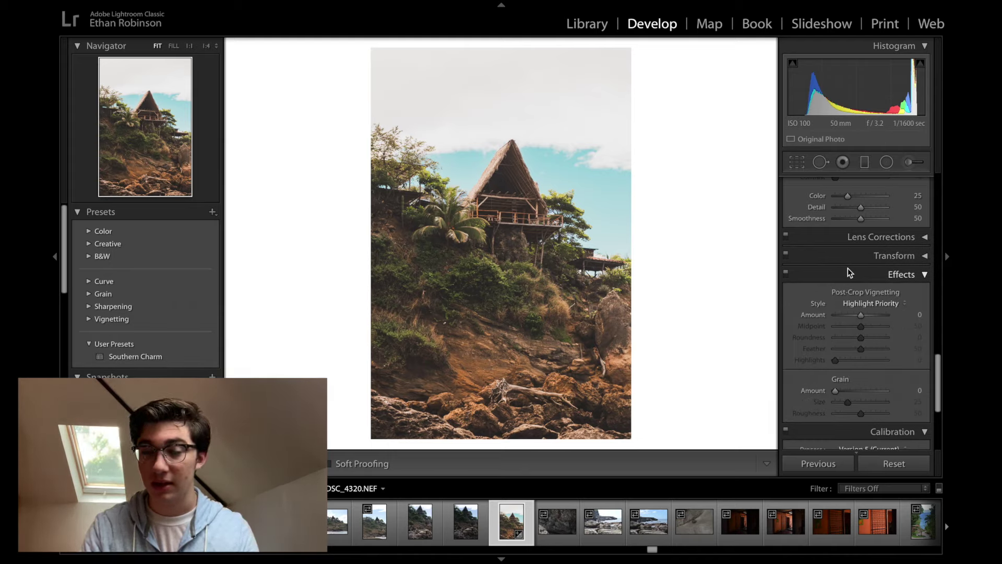
scroll(853, 327, down, 1)
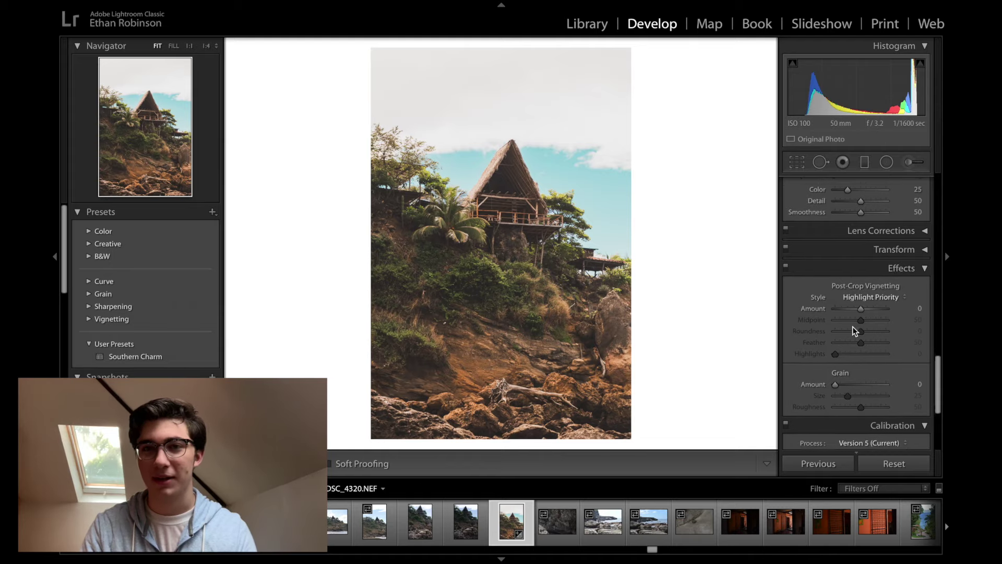
scroll(853, 331, down, 1)
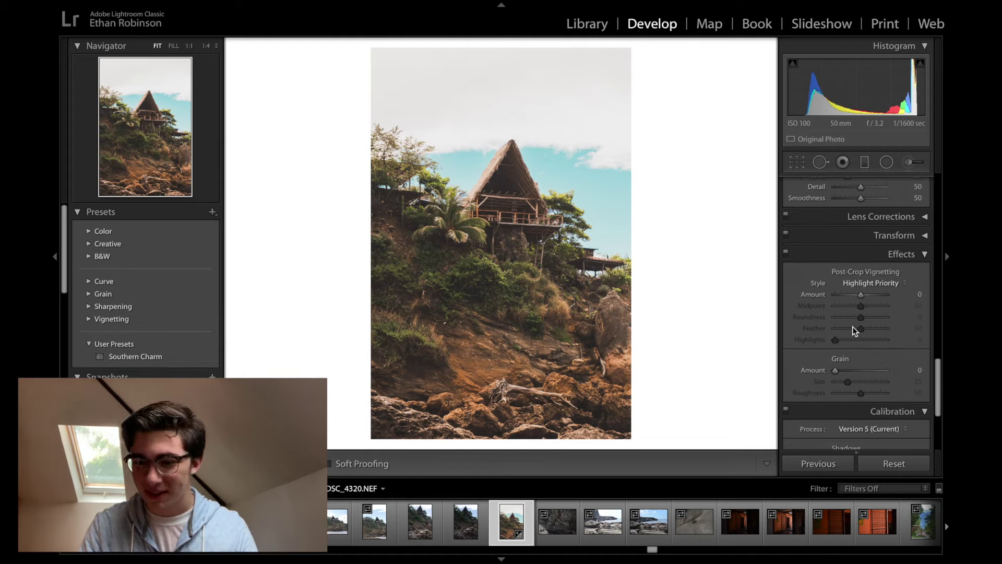
scroll(853, 327, down, 5)
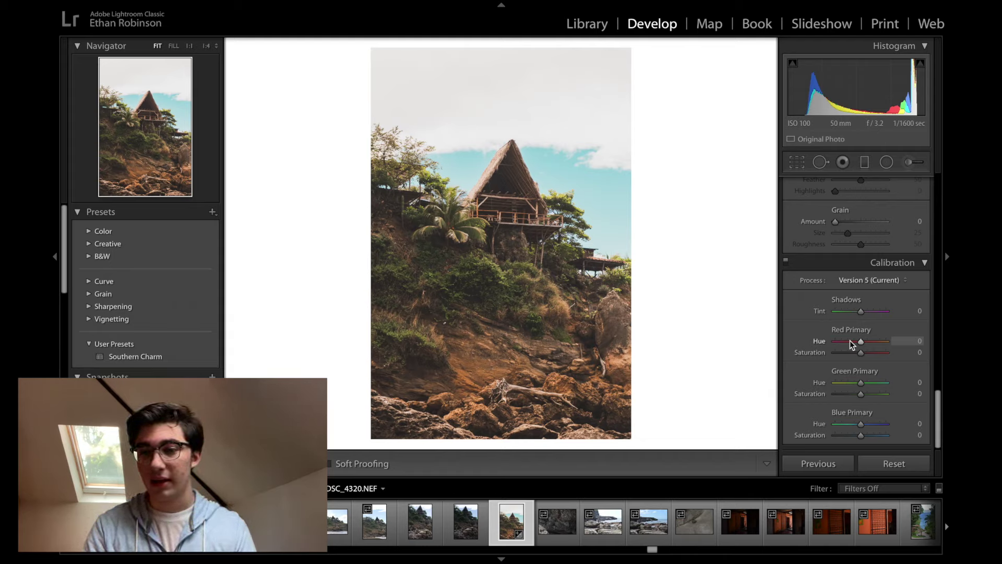
scroll(883, 328, up, 3)
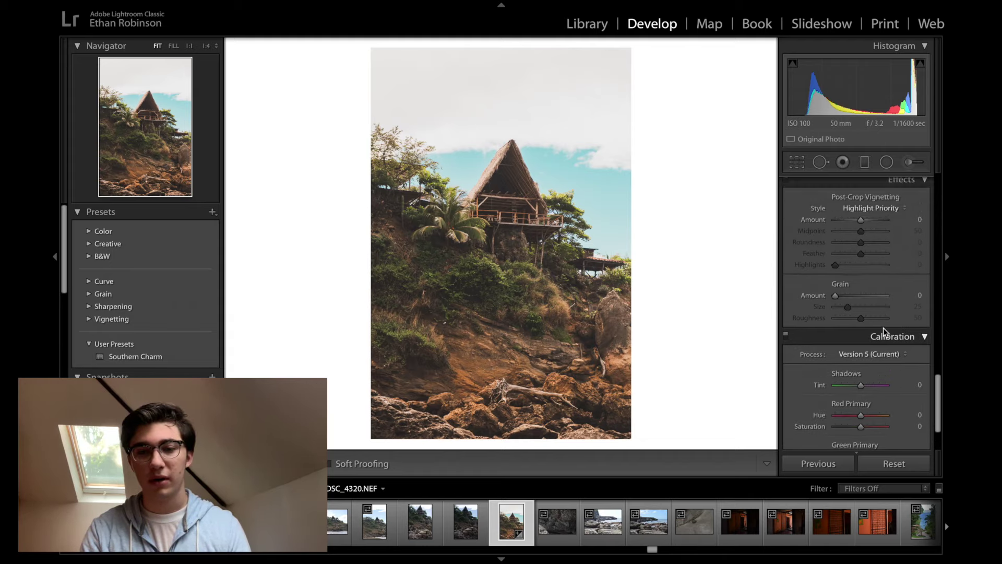
scroll(883, 328, up, 10)
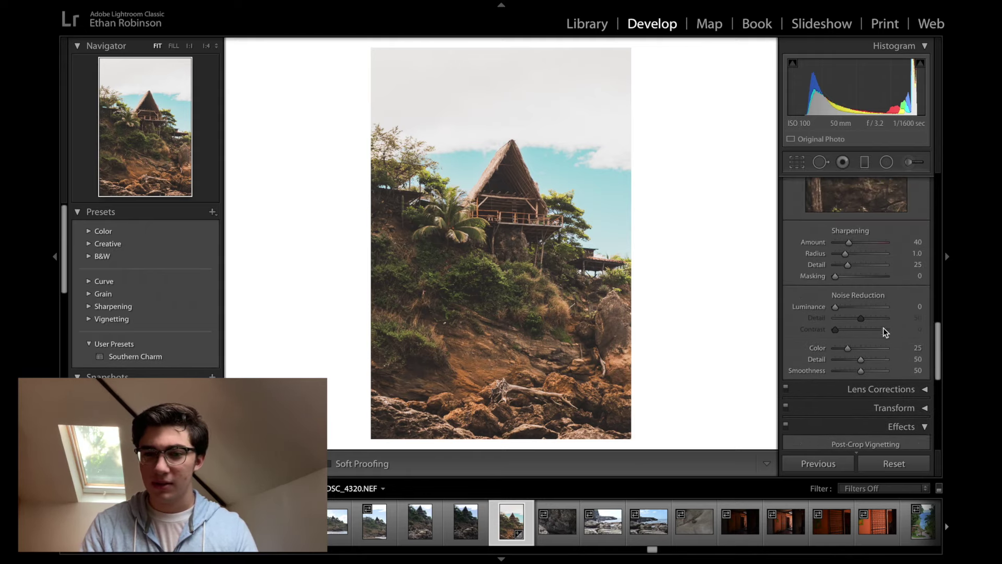
scroll(883, 328, up, 10)
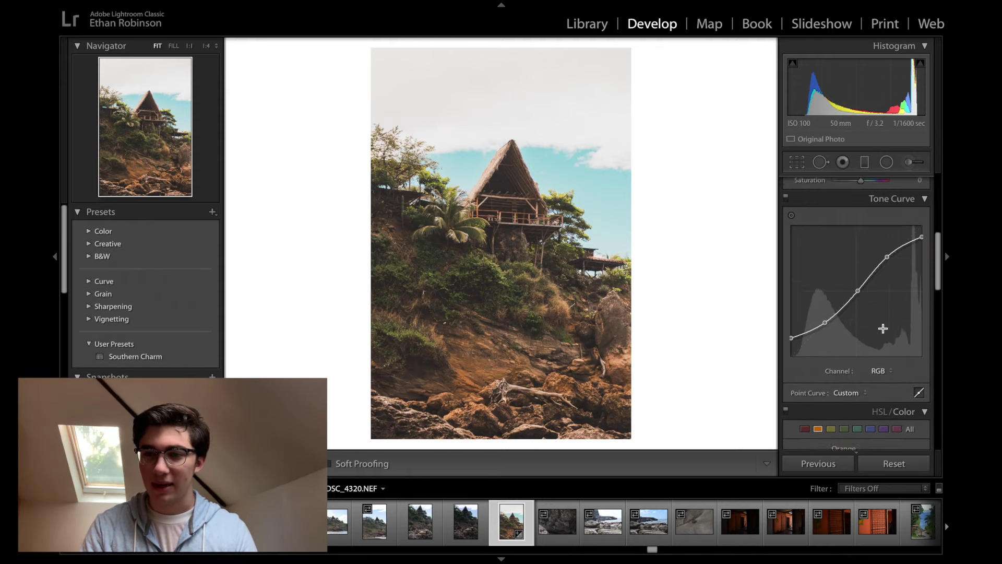
scroll(884, 328, up, 8)
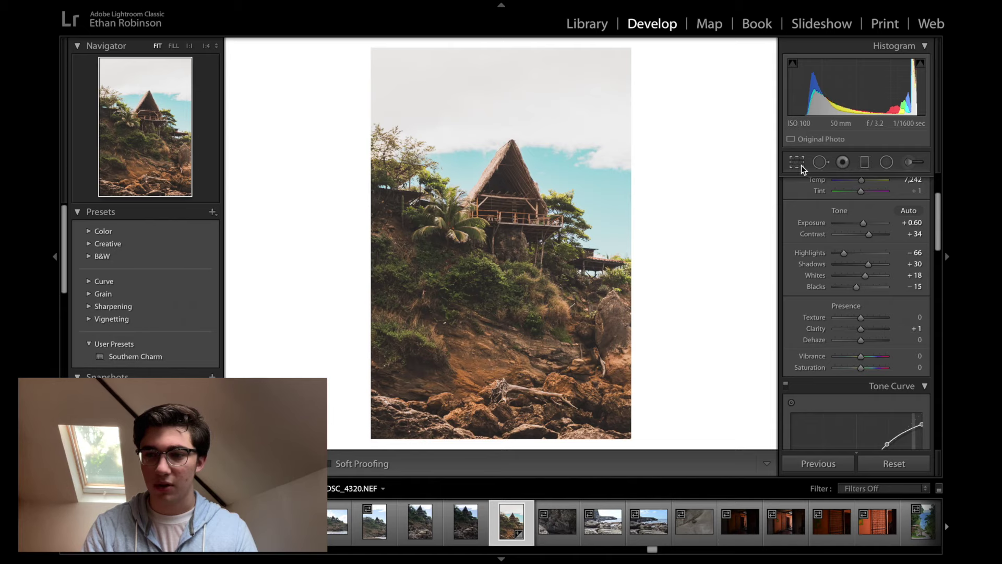
- Crop the photo to the 4 x 5 / 8 x 10 aspect ratio, reposition it within the frame and apply the crop
click(800, 165)
click(885, 208)
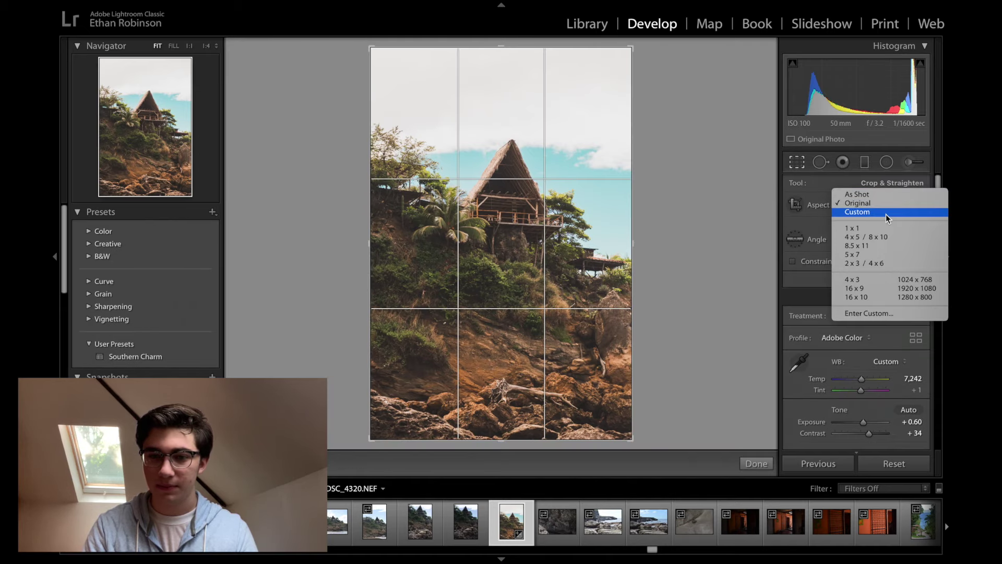
click(880, 237)
drag(565, 277, 564, 262)
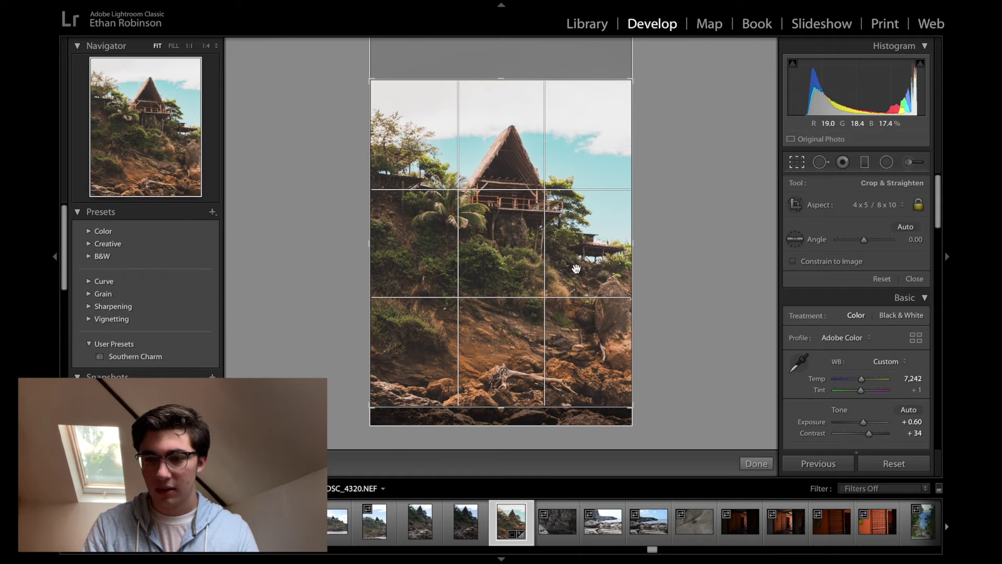
click(756, 463)
- Tighten the 4 x 5 crop slightly, reposition the photo with the hut in the upper middle of the frame, and apply it
key(r)
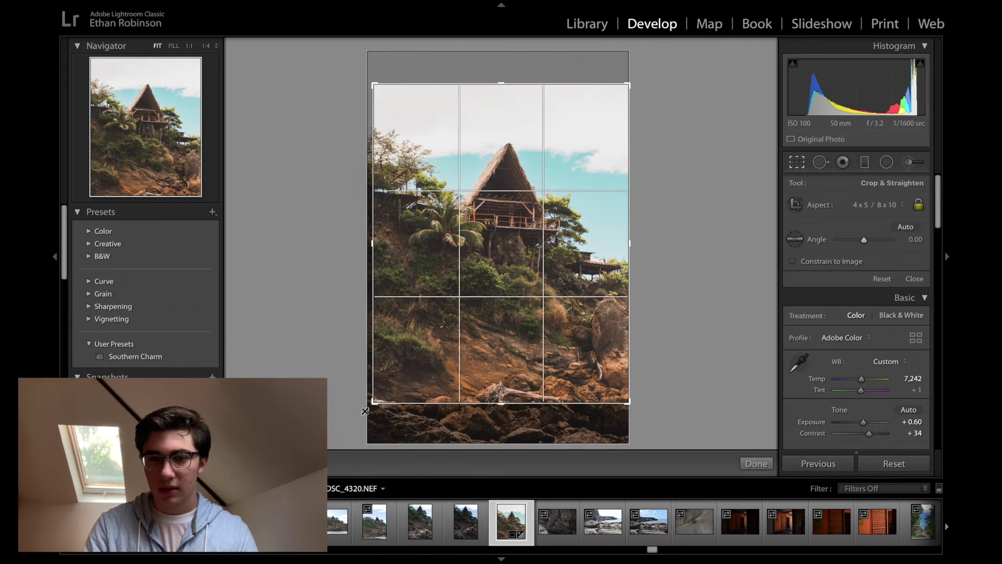
drag(434, 255, 421, 279)
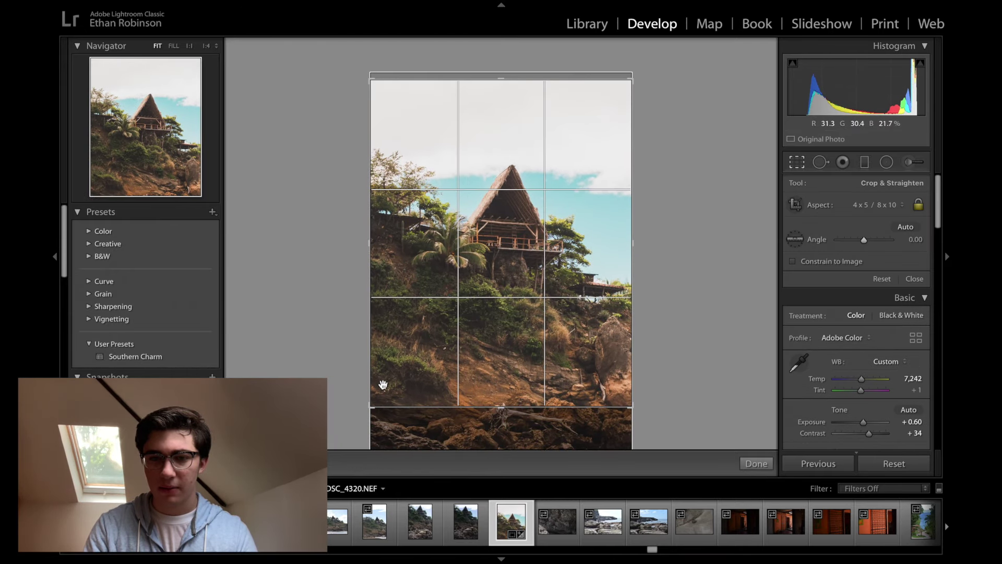
drag(371, 406, 373, 403)
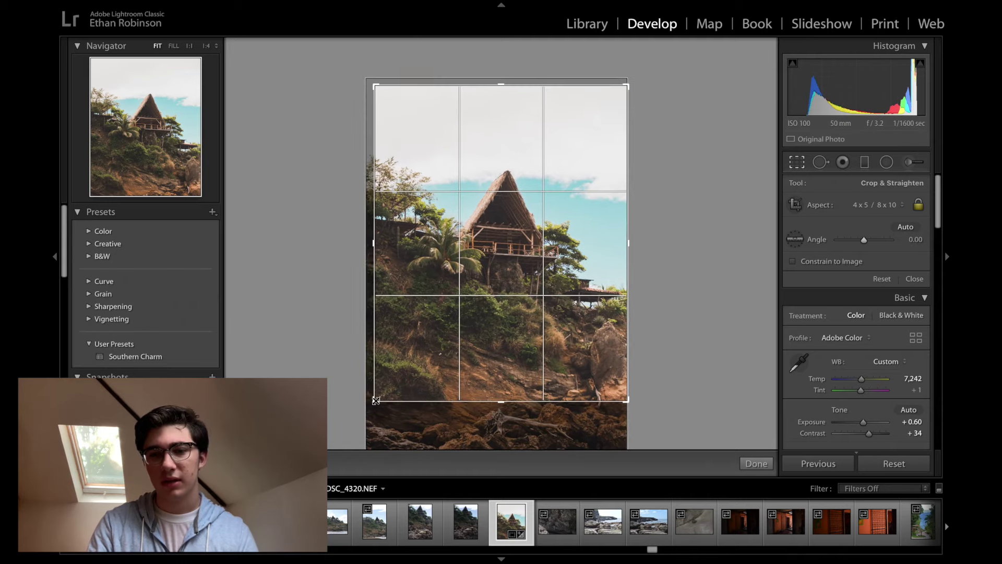
drag(485, 351, 481, 339)
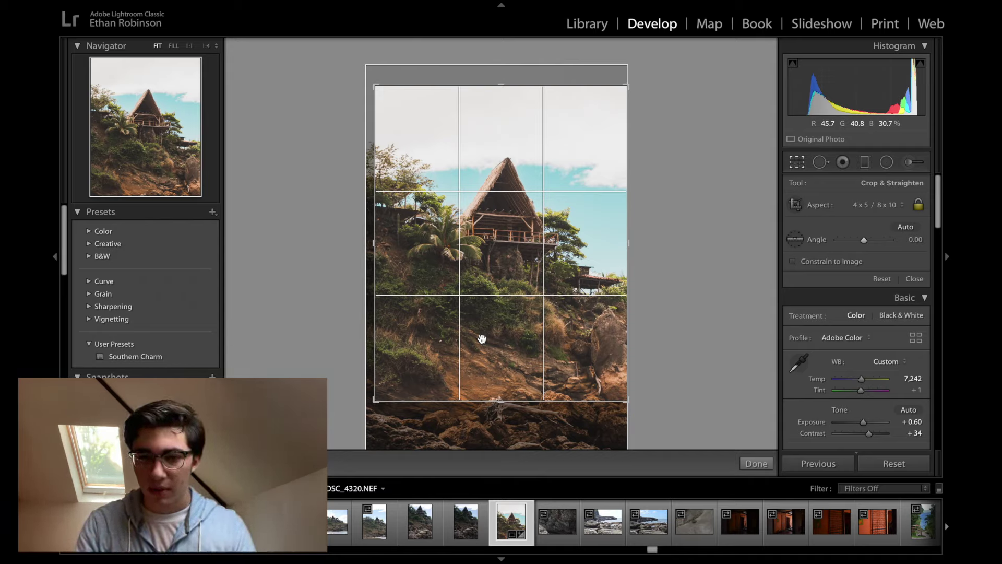
drag(520, 280, 516, 283)
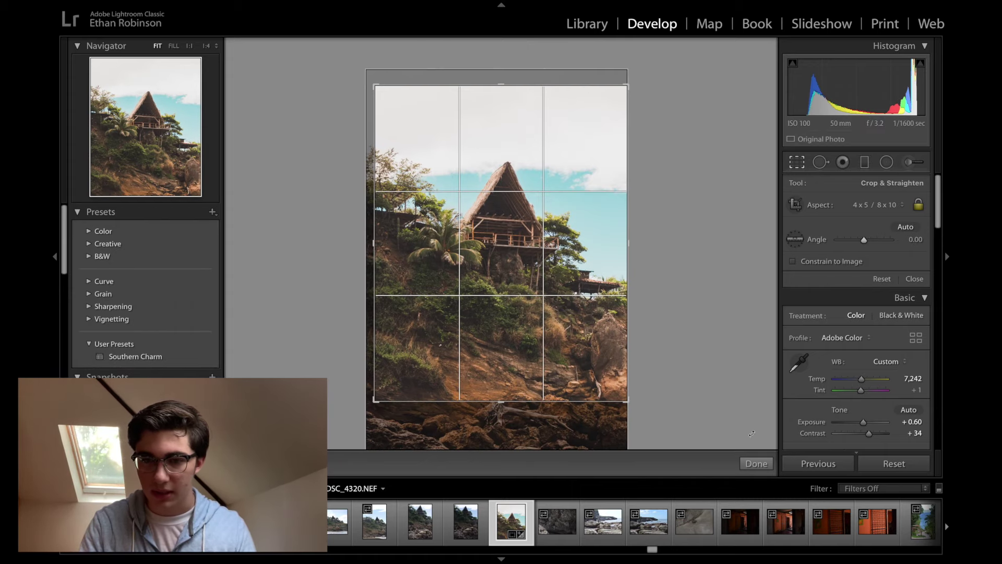
click(756, 464)
- Darken the lower hillside with a graduated filter at exposure −0.68, fading out upward to about the hut's deck
click(864, 162)
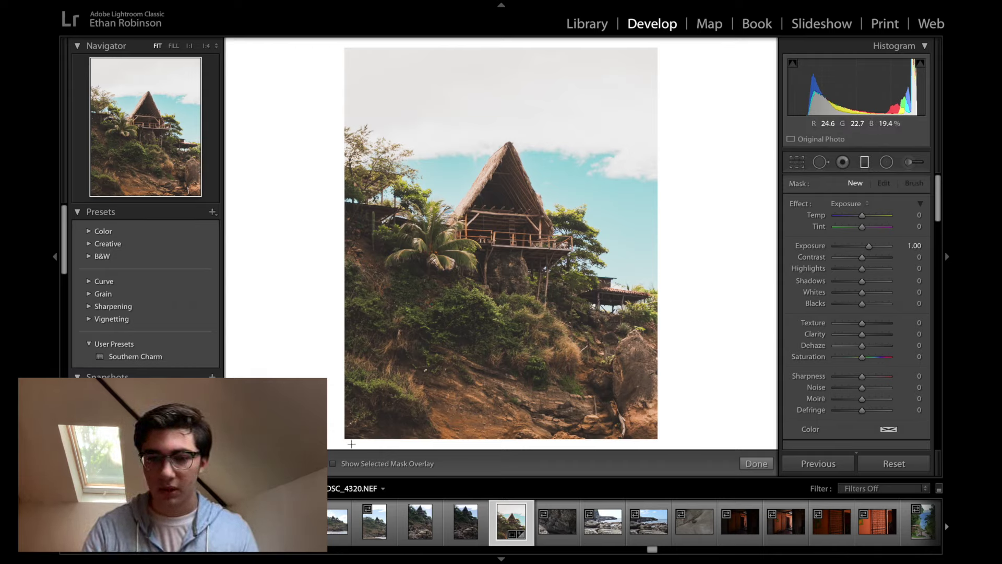
drag(499, 368, 513, 123)
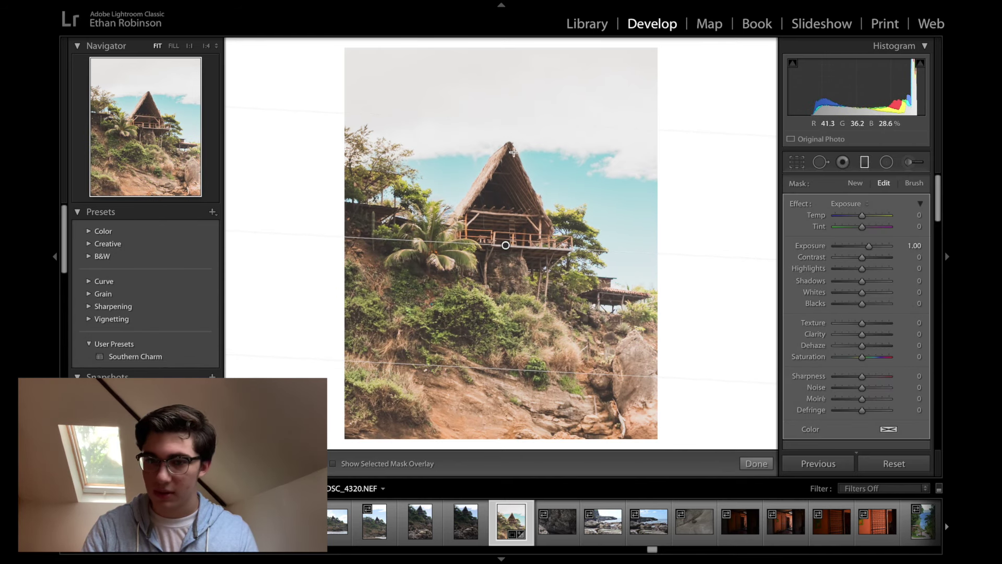
drag(871, 248, 860, 250)
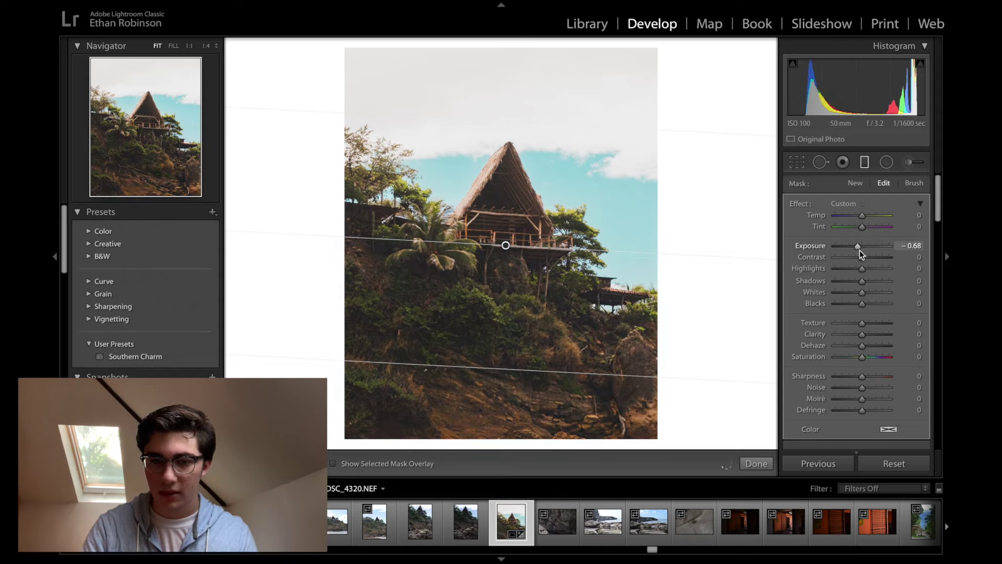
drag(506, 246, 509, 377)
drag(524, 256, 524, 231)
drag(510, 366, 512, 381)
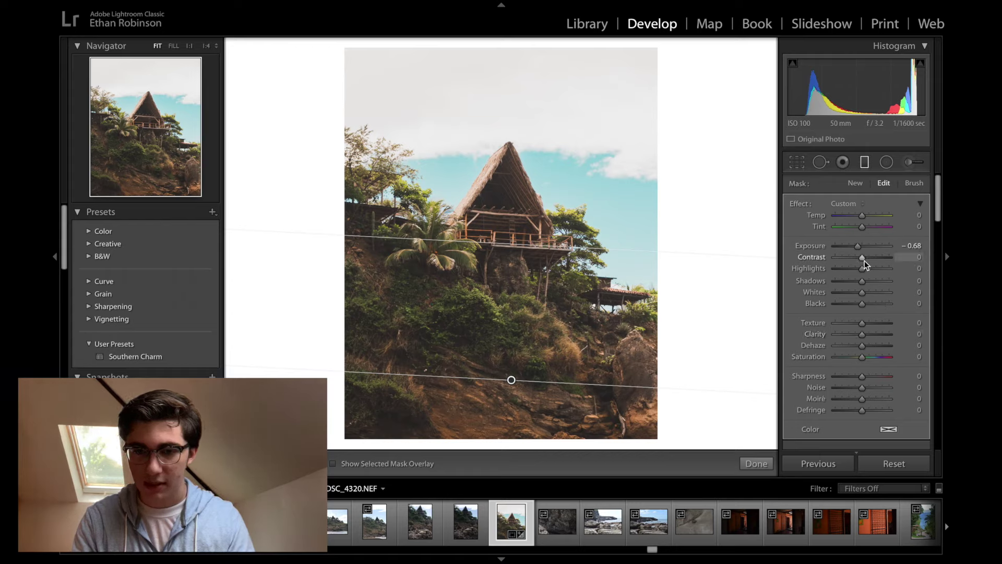
- Set the hillside graduated filter's contrast to 25, compare the photo with the filter off and on, and close the filter
drag(868, 261, 872, 262)
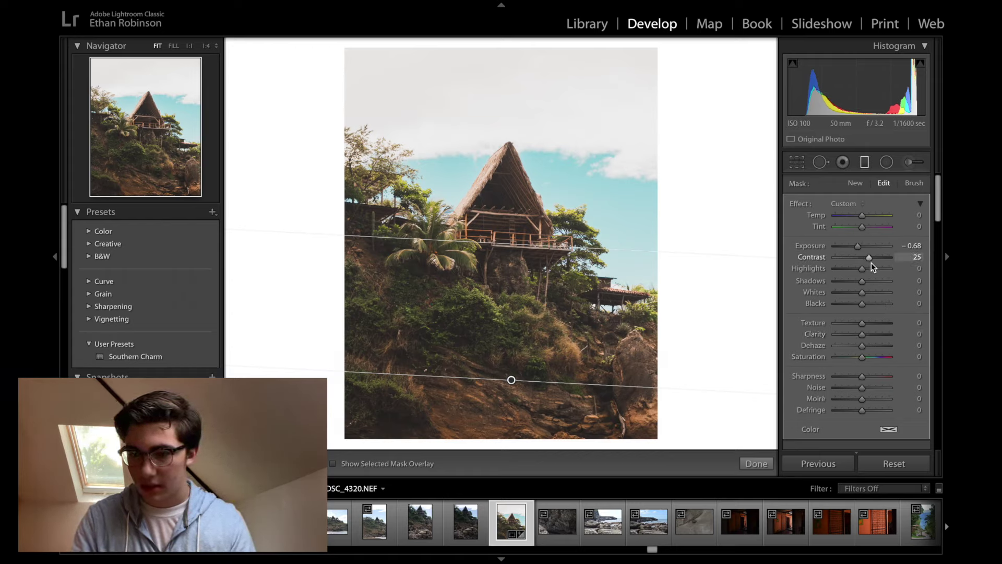
scroll(863, 193, down, 4)
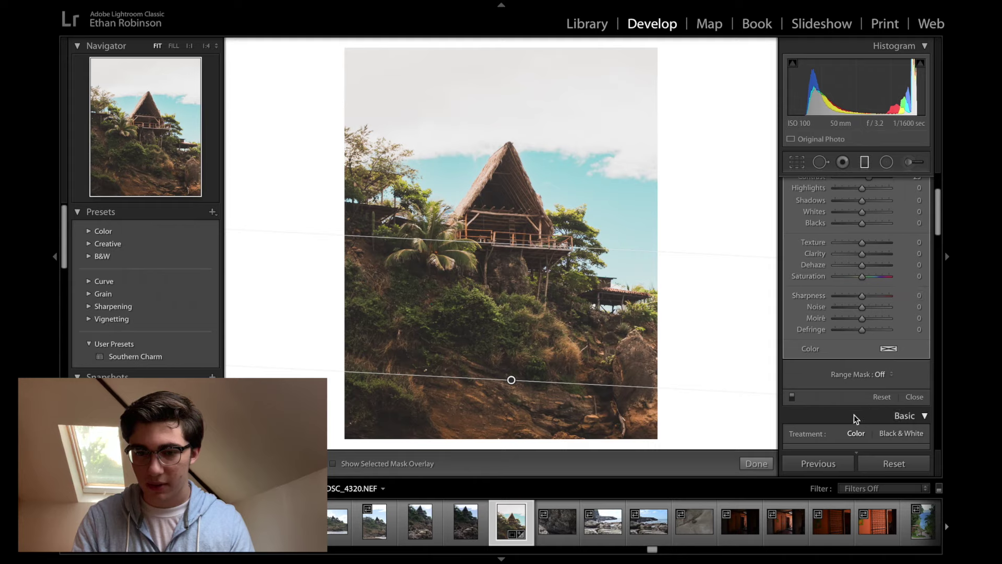
click(792, 398)
click(793, 398)
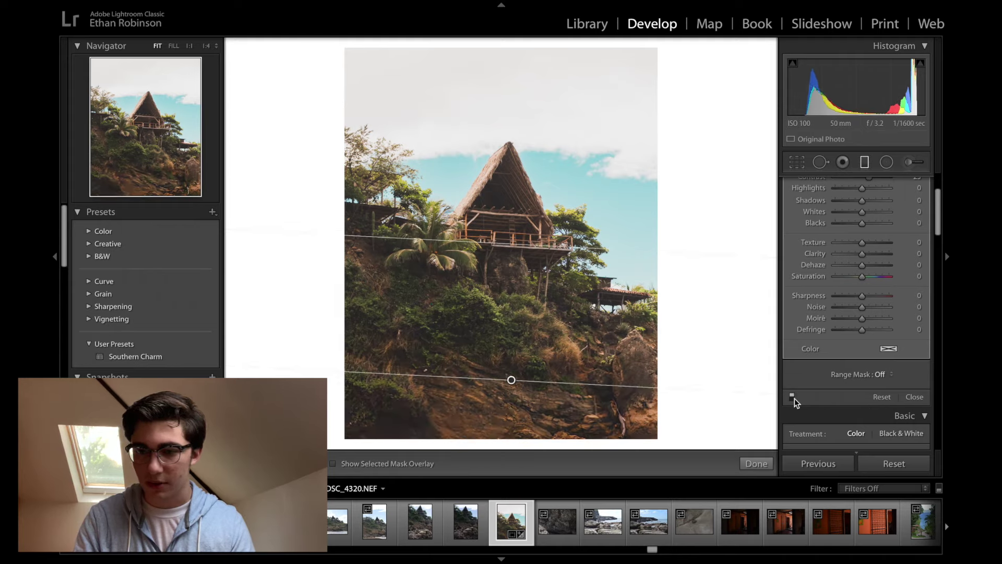
click(915, 397)
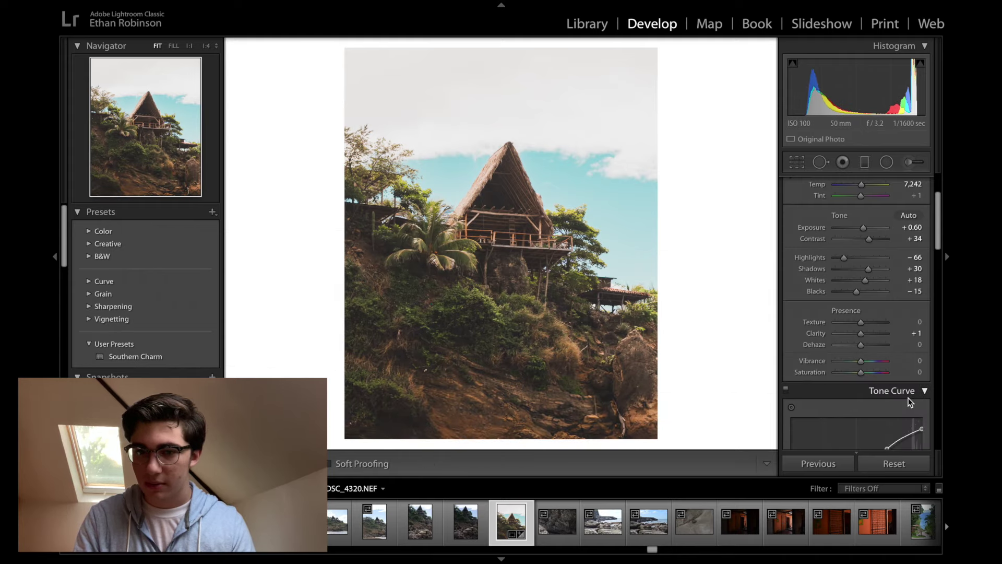
- Brighten the sky and hut with a second graduated filter at exposure 0.19, fading downward from above the roof into the hillside
click(865, 161)
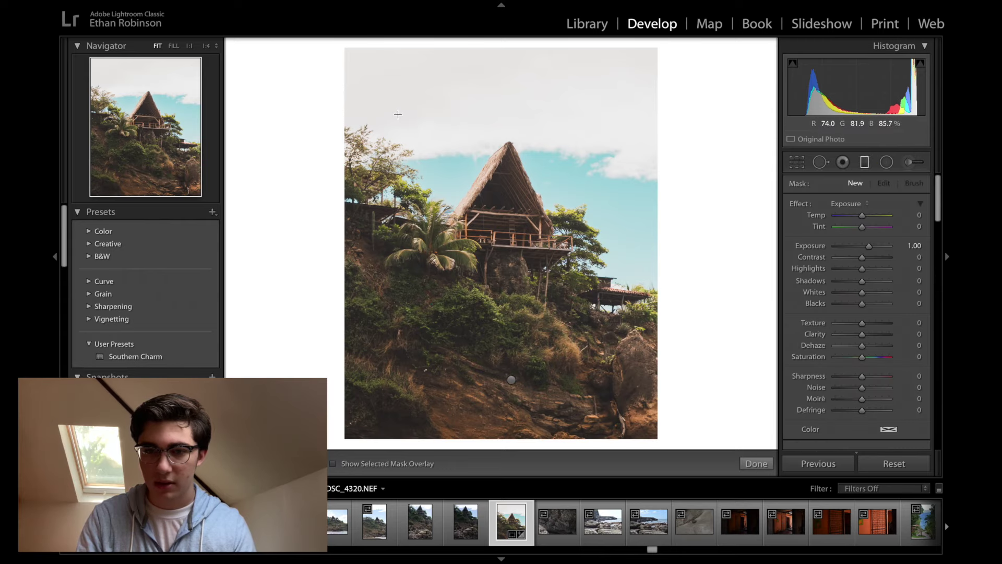
drag(504, 133, 486, 317)
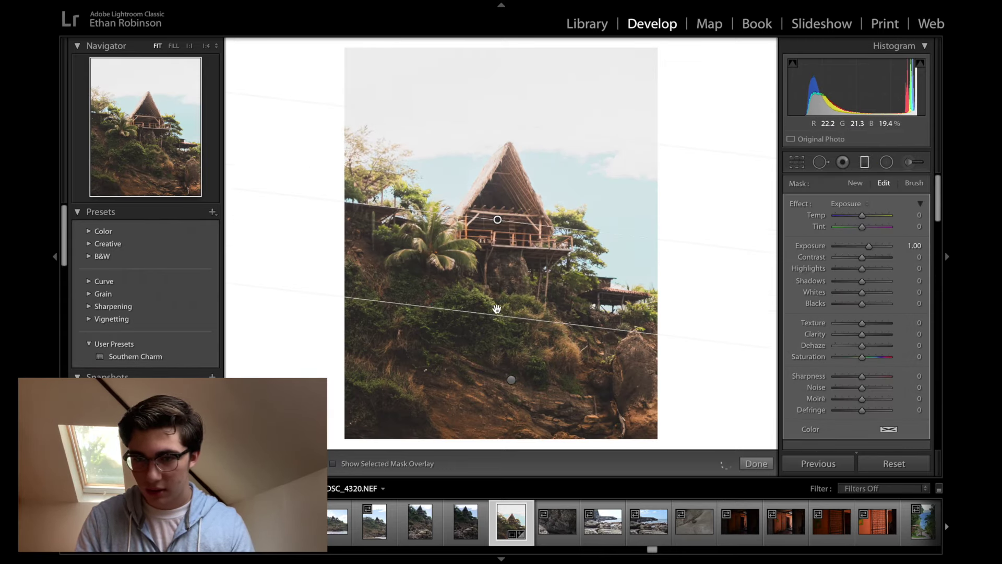
drag(868, 248, 863, 247)
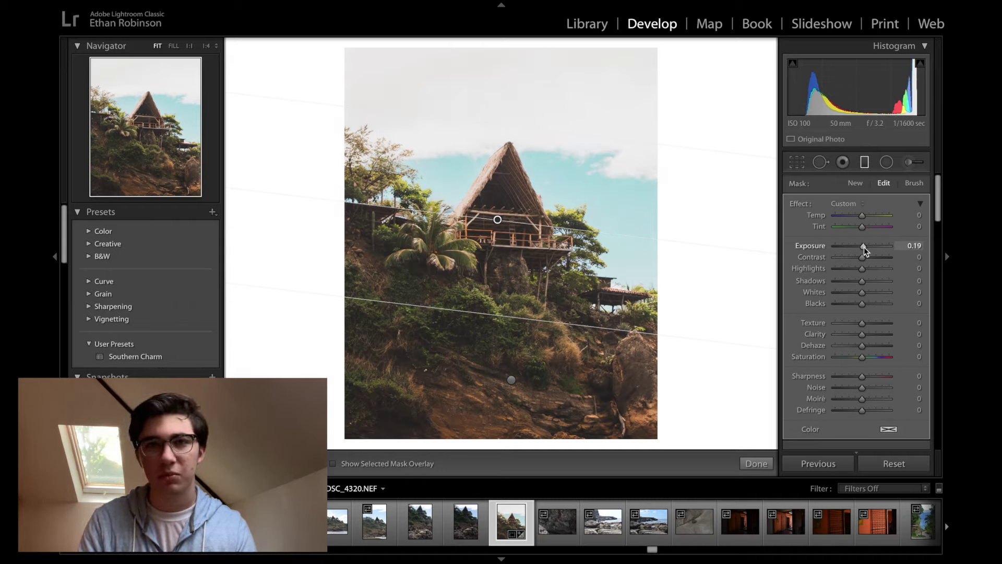
drag(864, 250, 865, 250)
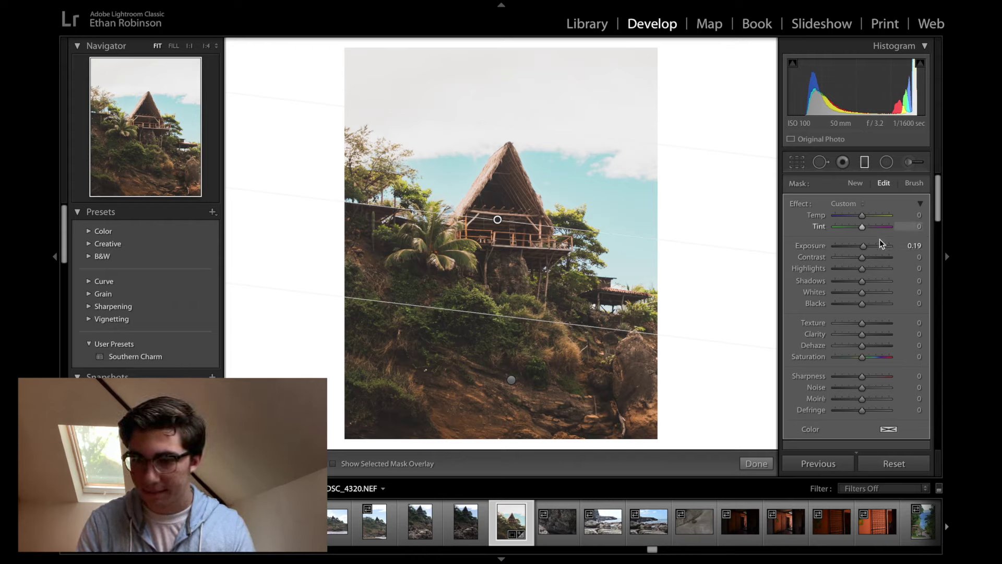
scroll(879, 239, down, 3)
click(914, 440)
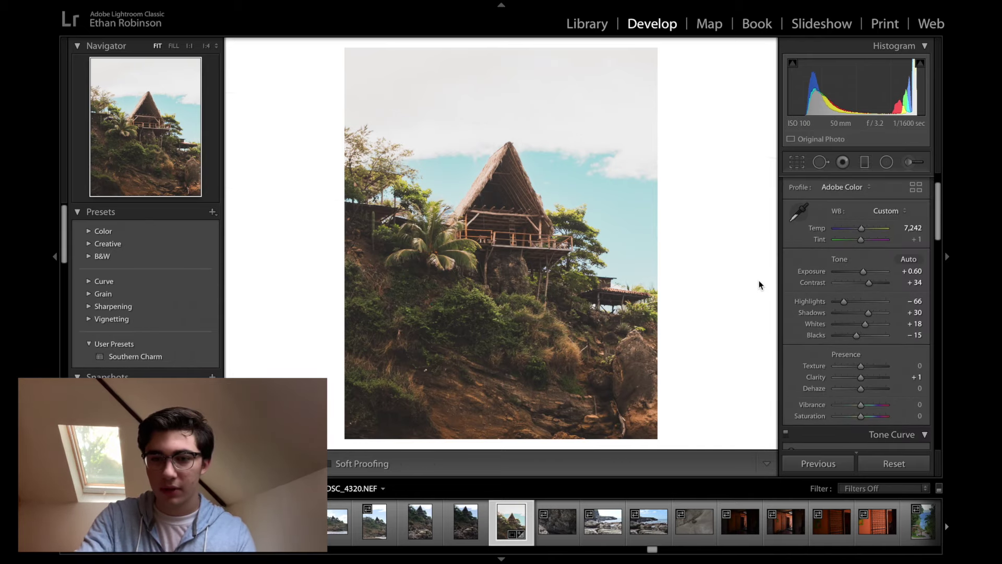
- Compare the finished edit with the original, including a side-by-side before and after view, and return to the single edited view
key(backslash)
key(backslash)
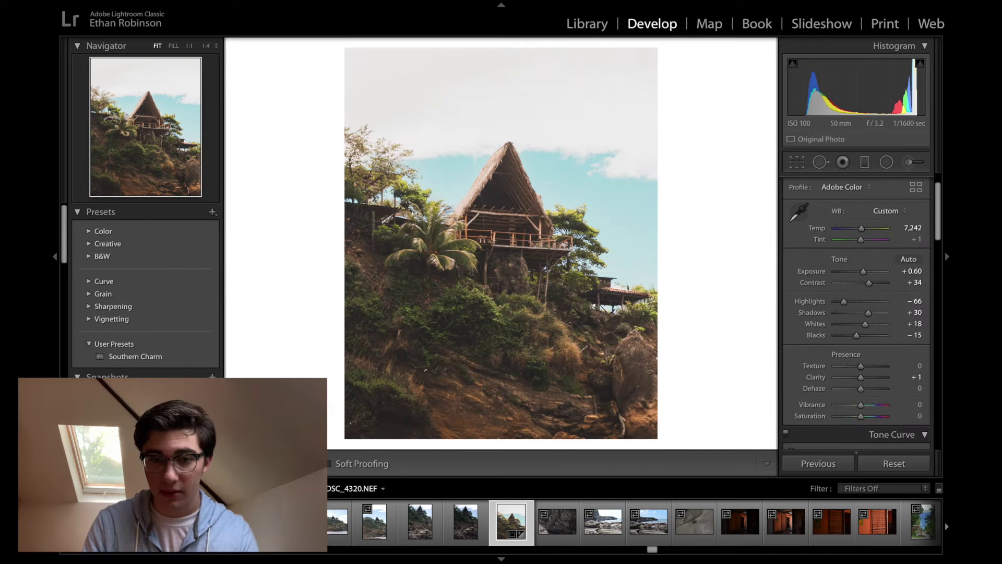
key(y)
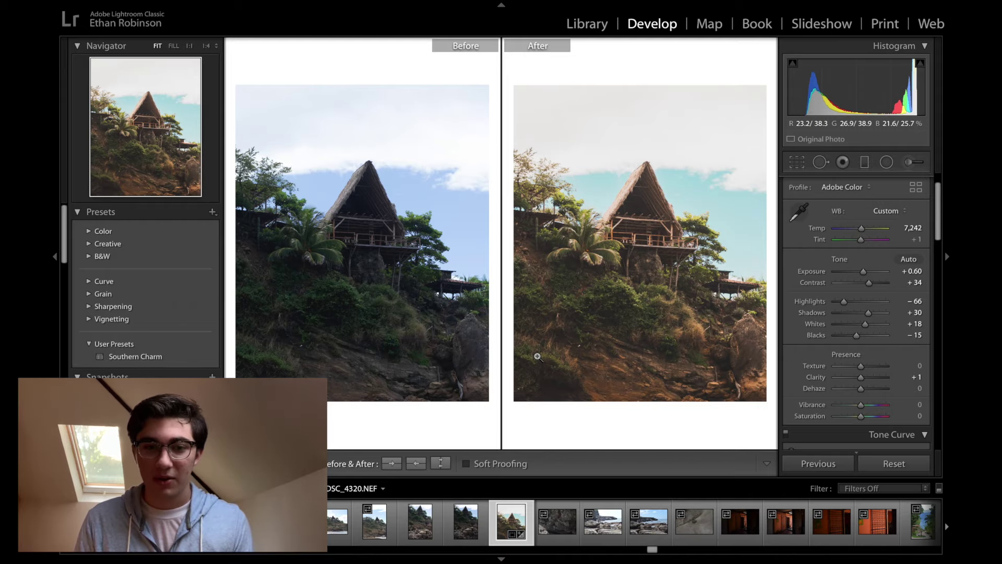
key(y)
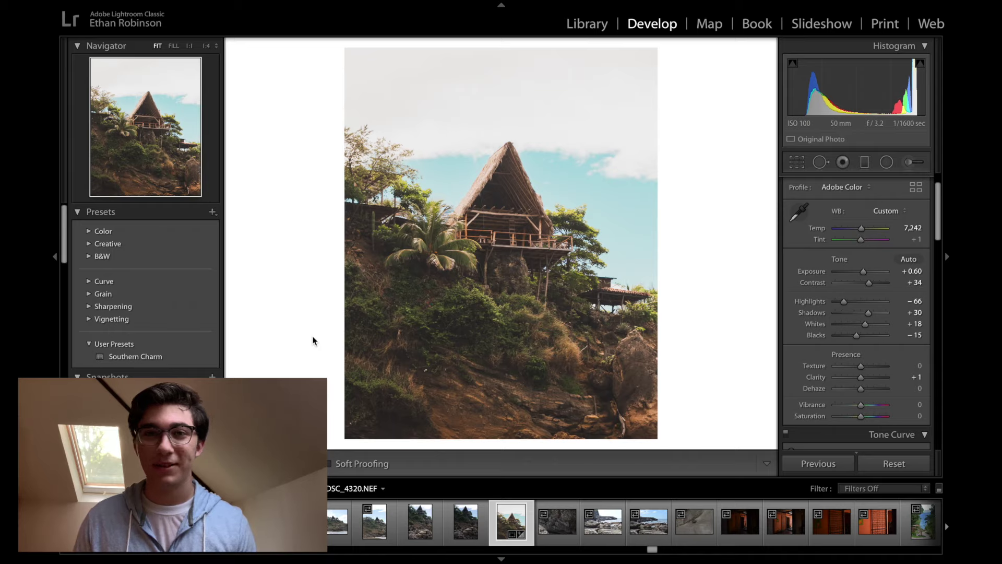